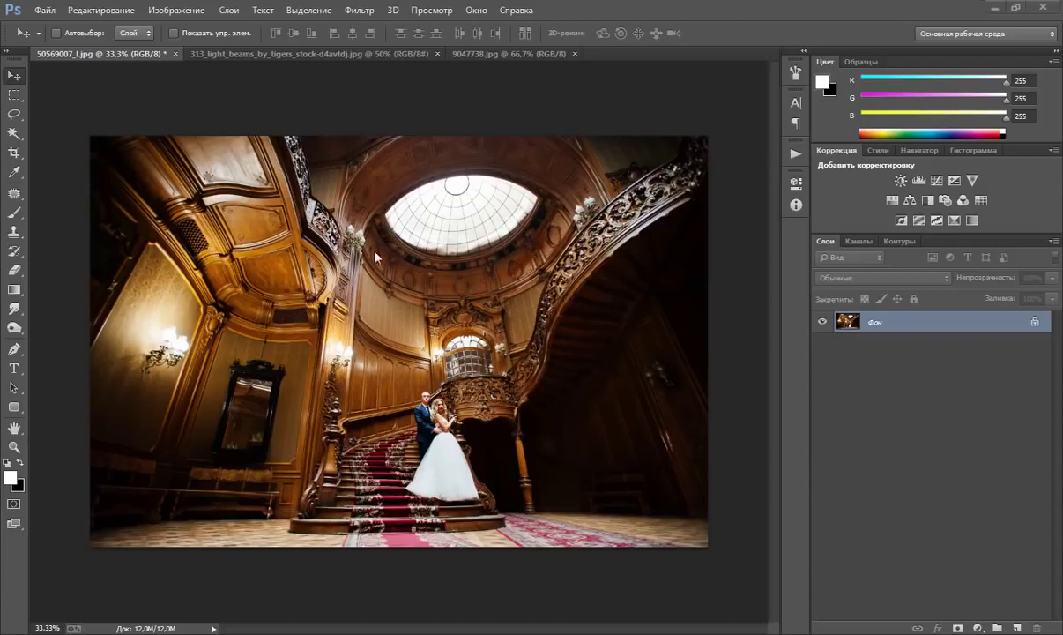
Select all of the 313_light_beams vertical image, then return to the 50569007_1.jpg staircase photo
left_click(402, 55)
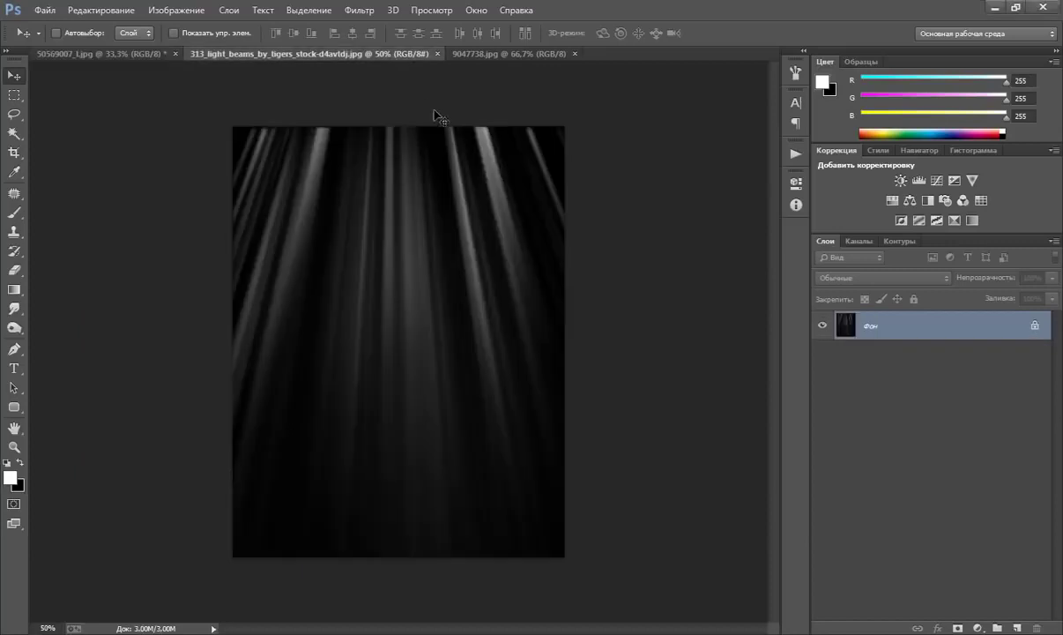
left_click(500, 54)
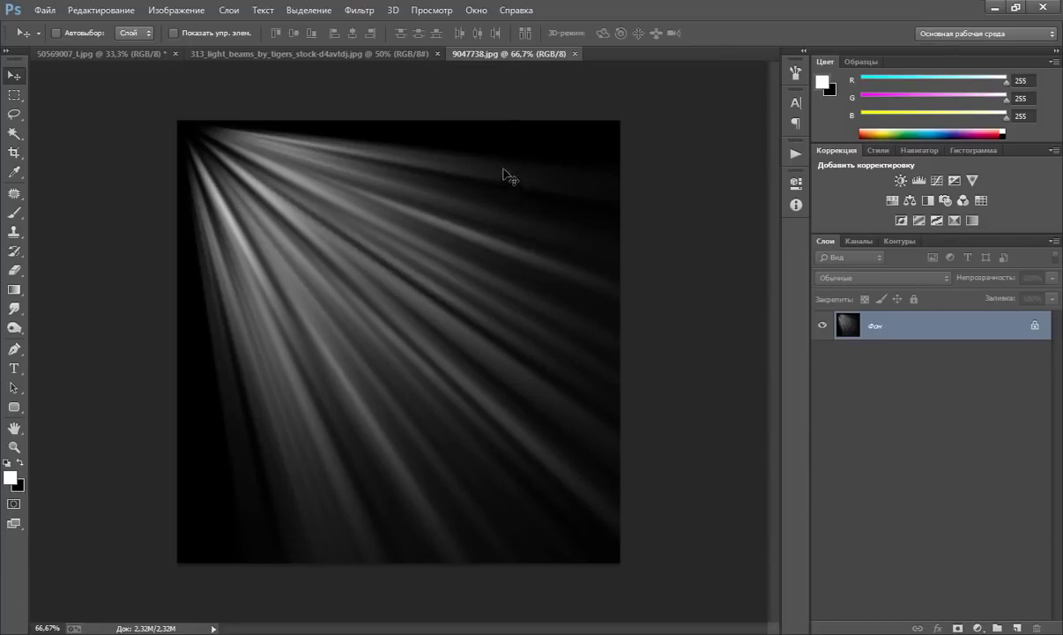
left_click(86, 52)
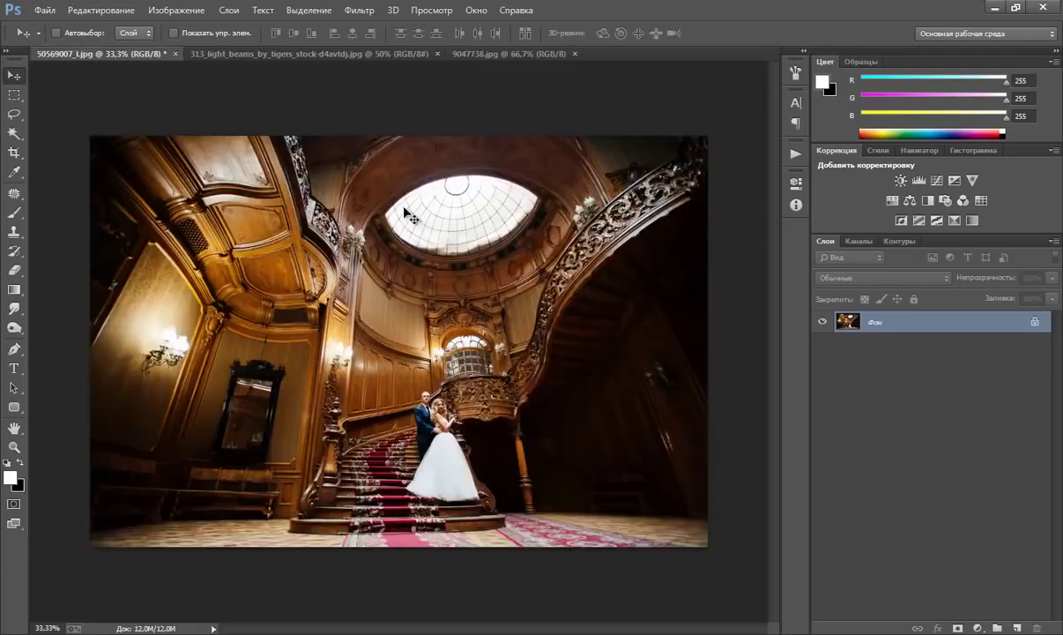
left_click(472, 54)
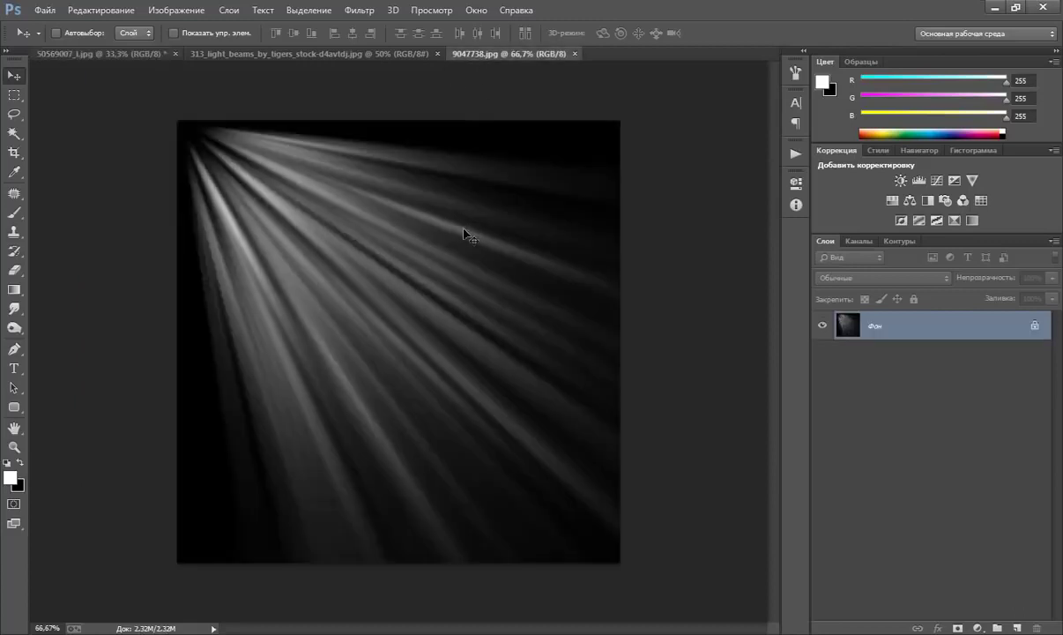
left_click(344, 54)
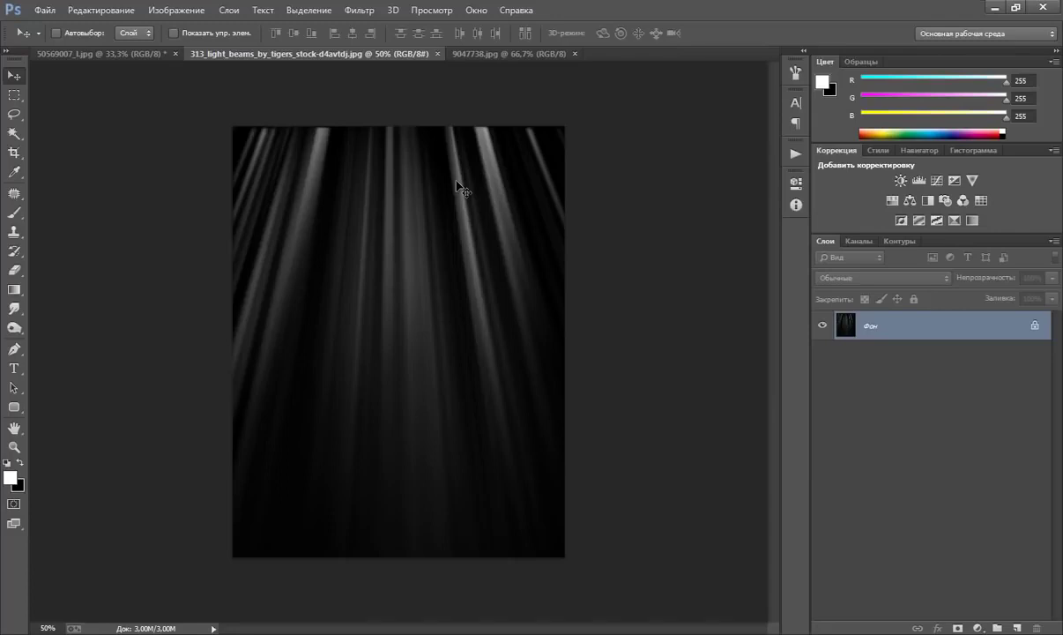
key("ctrl+a")
left_click(103, 54)
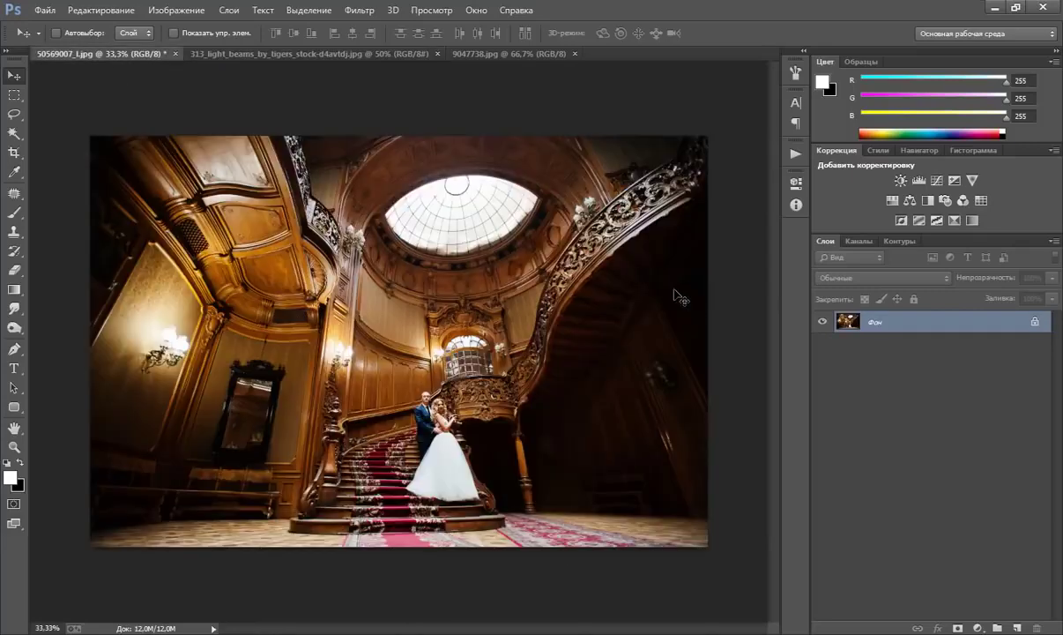
Paste the beams as Layer 1, enlarge them to about 112% and move them toward the dome
key("ctrl+v")
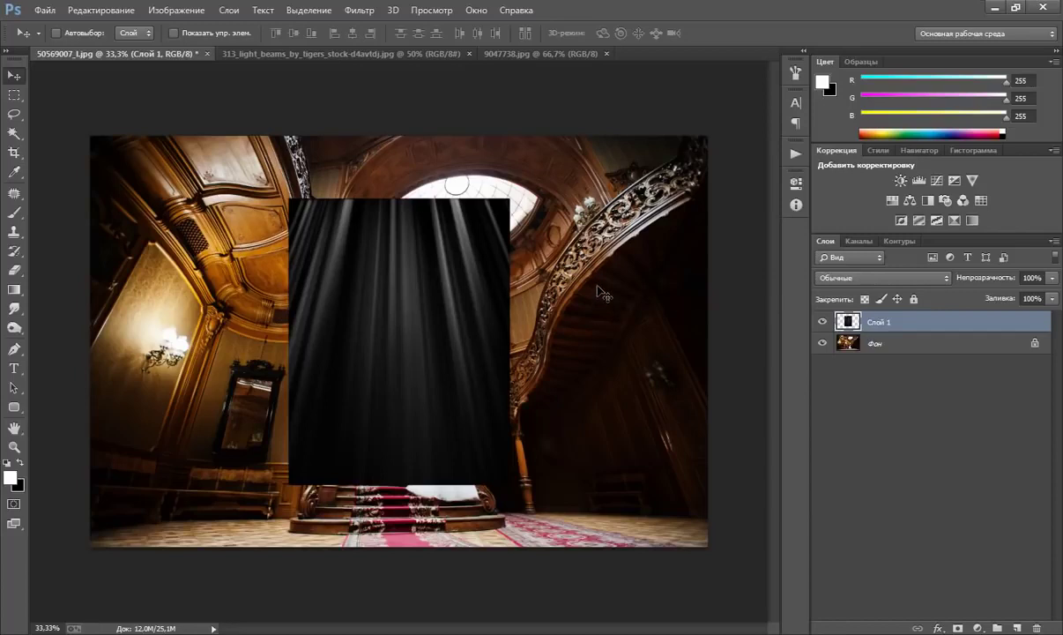
key("ctrl+t")
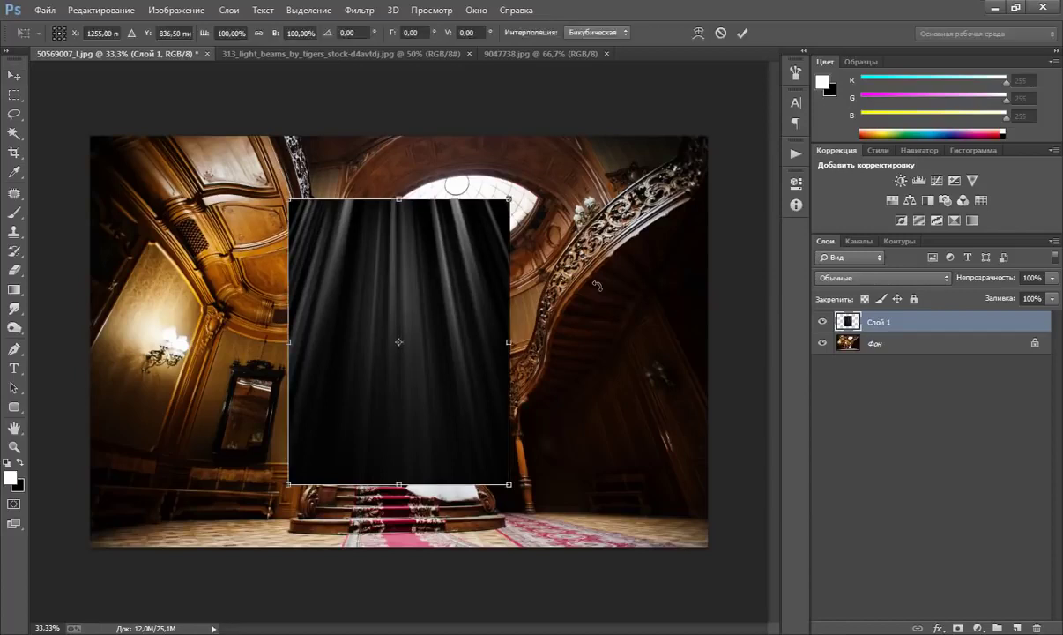
left_click_drag(494, 479, 543, 528)
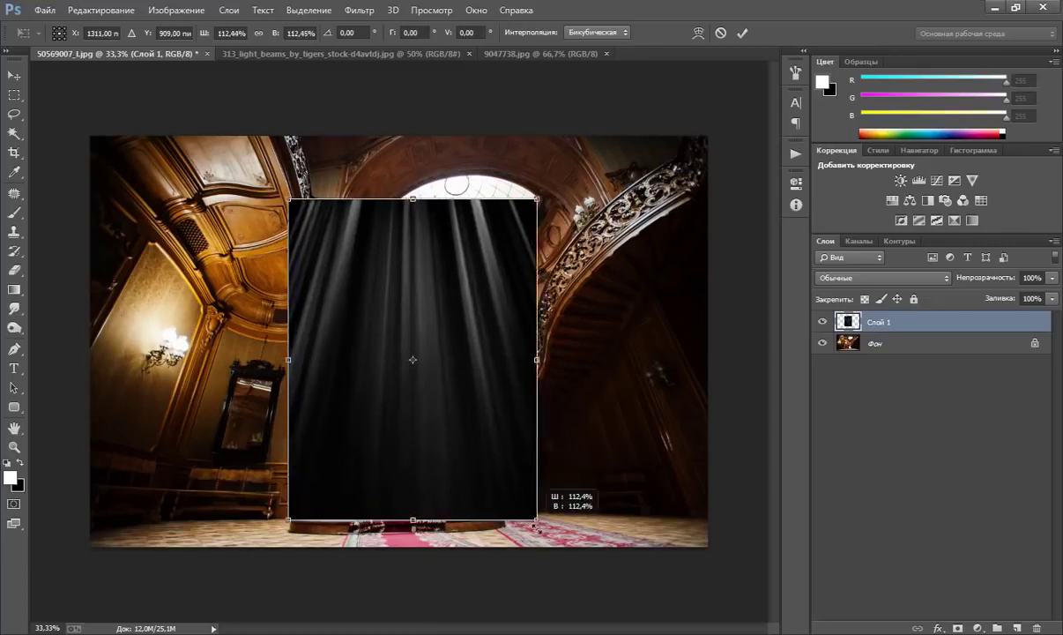
left_click_drag(376, 251, 415, 241)
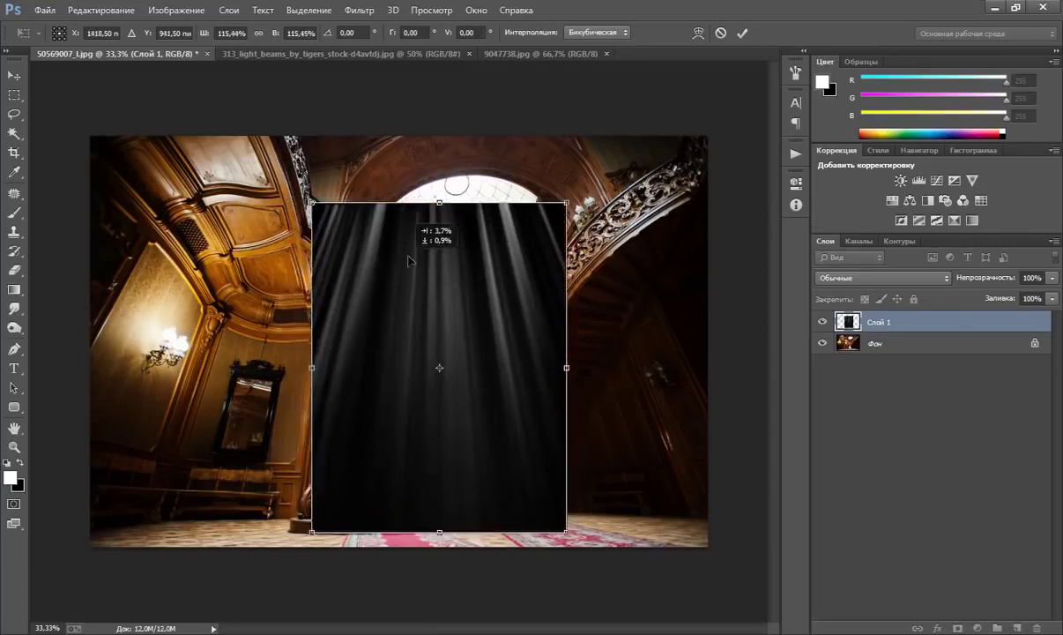
left_click_drag(327, 354, 344, 354)
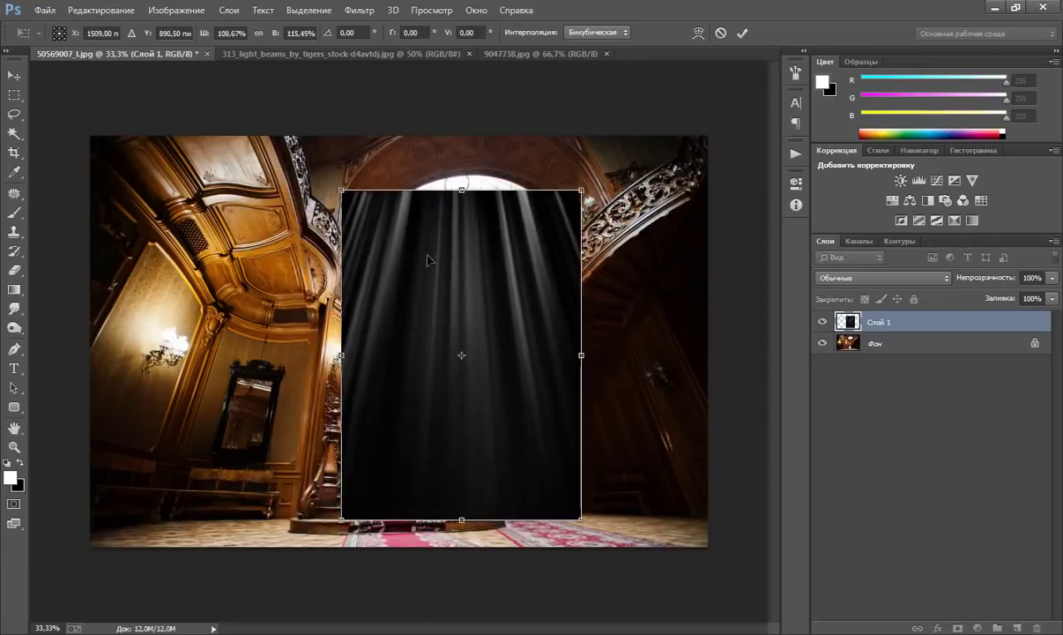
left_click_drag(406, 244, 405, 229)
Stretch the beams over the dome and stairs, commit the transform, and blend Layer 1 in Screen mode
left_click_drag(467, 289, 467, 283)
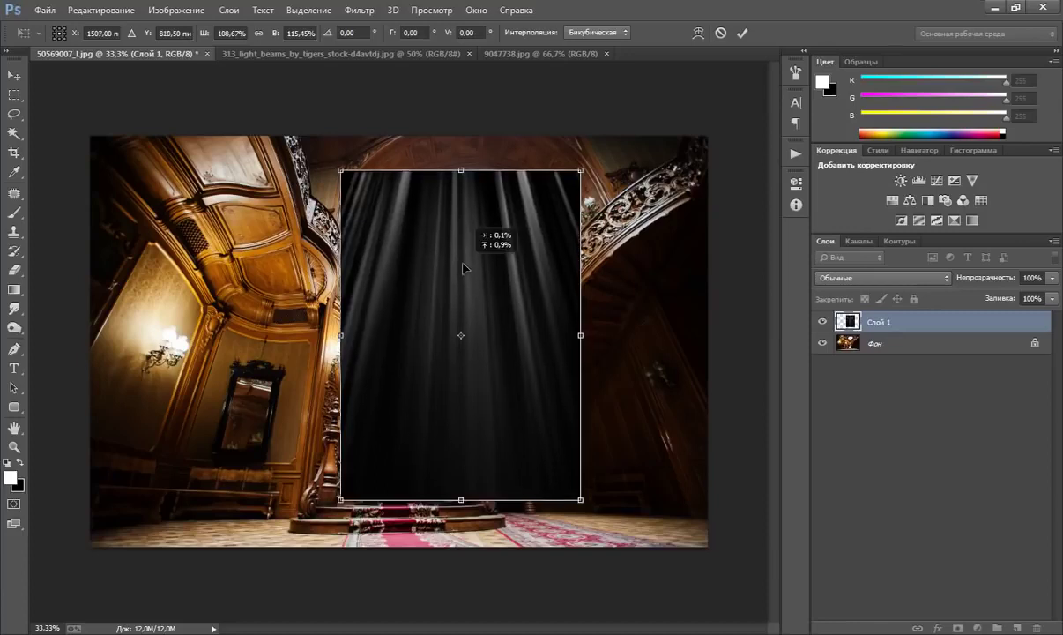
left_click_drag(462, 498, 462, 517)
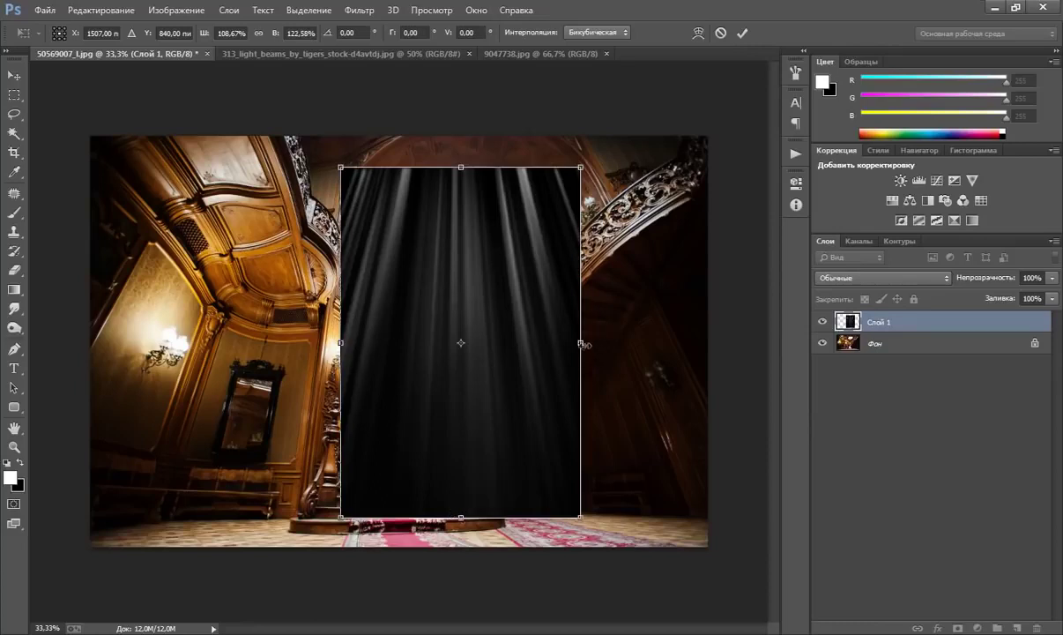
left_click_drag(580, 342, 588, 342)
left_click_drag(336, 347, 330, 343)
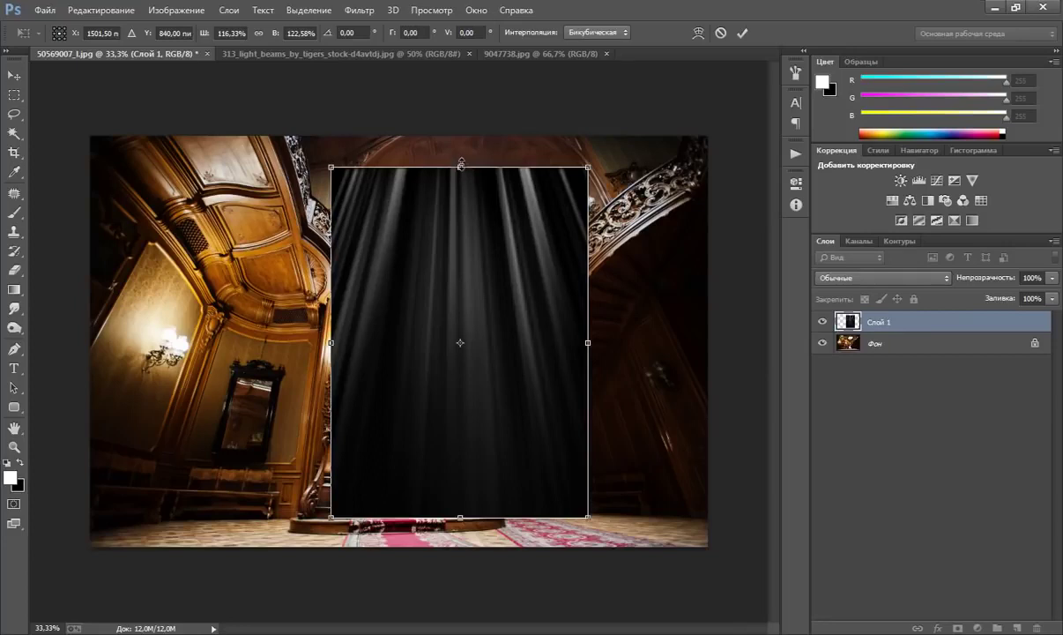
left_click_drag(460, 165, 460, 161)
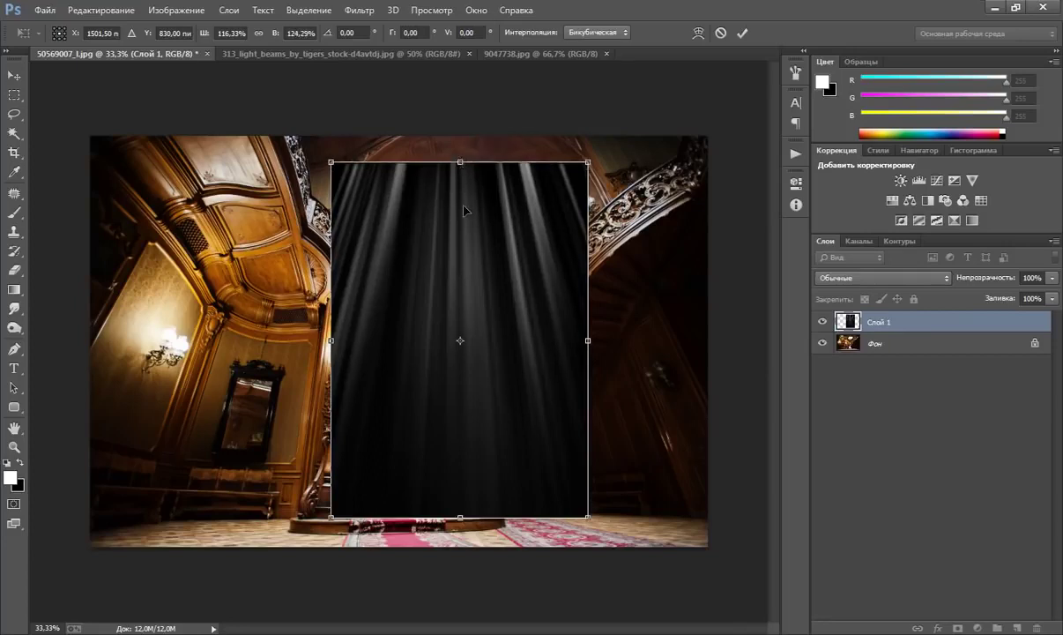
key("Return")
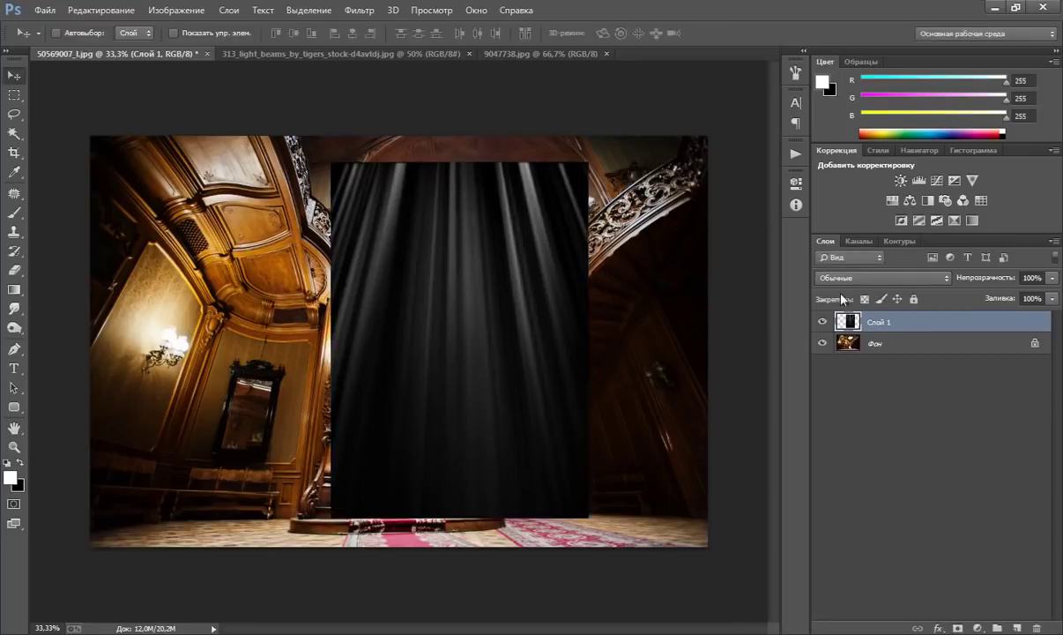
left_click(856, 278)
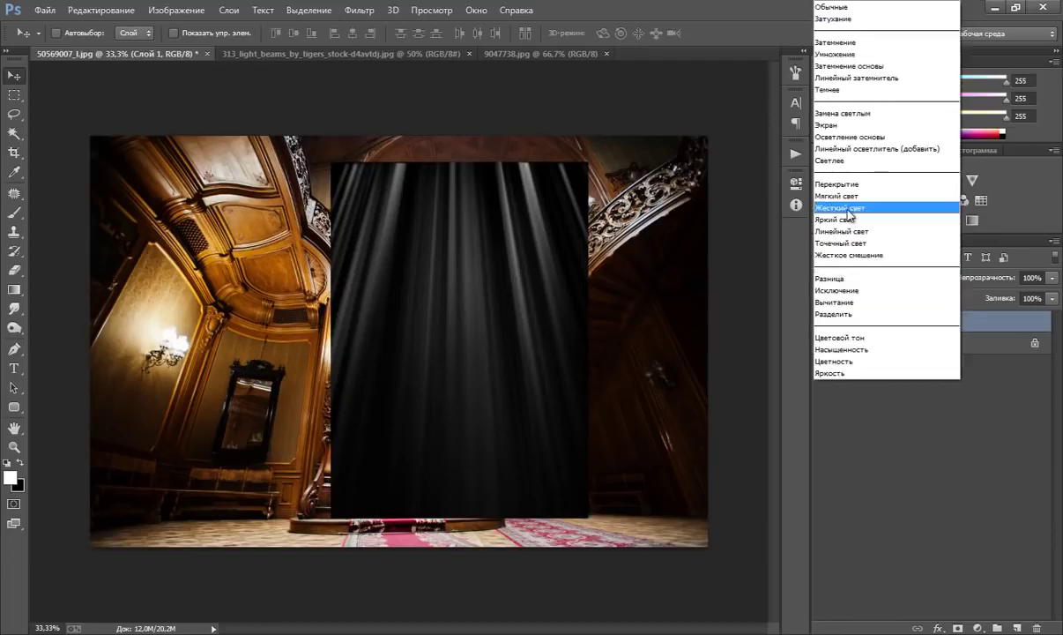
left_click(829, 126)
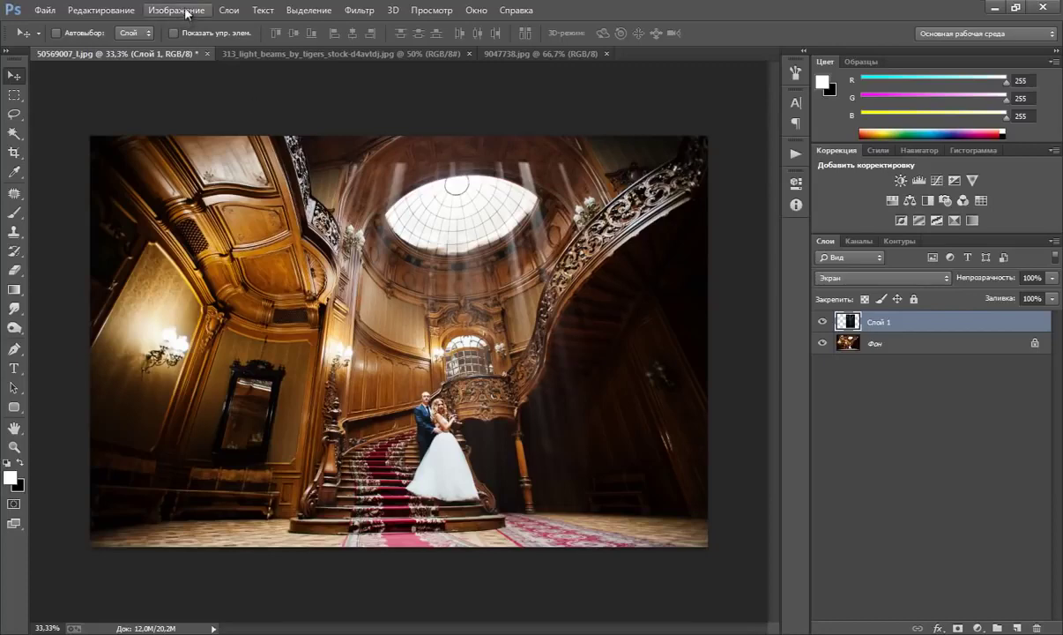
Apply Levels to the beams layer with black point 8, midtones 1,41 and white 255
left_click(181, 10)
mouse_move(180, 47)
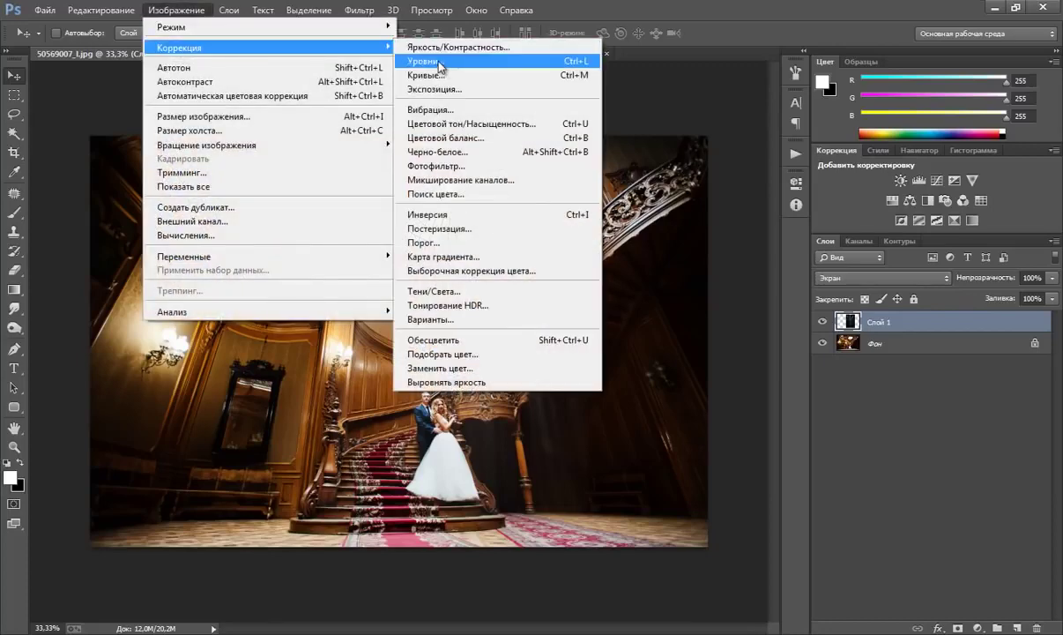
left_click(446, 60)
left_click_drag(829, 305, 762, 157)
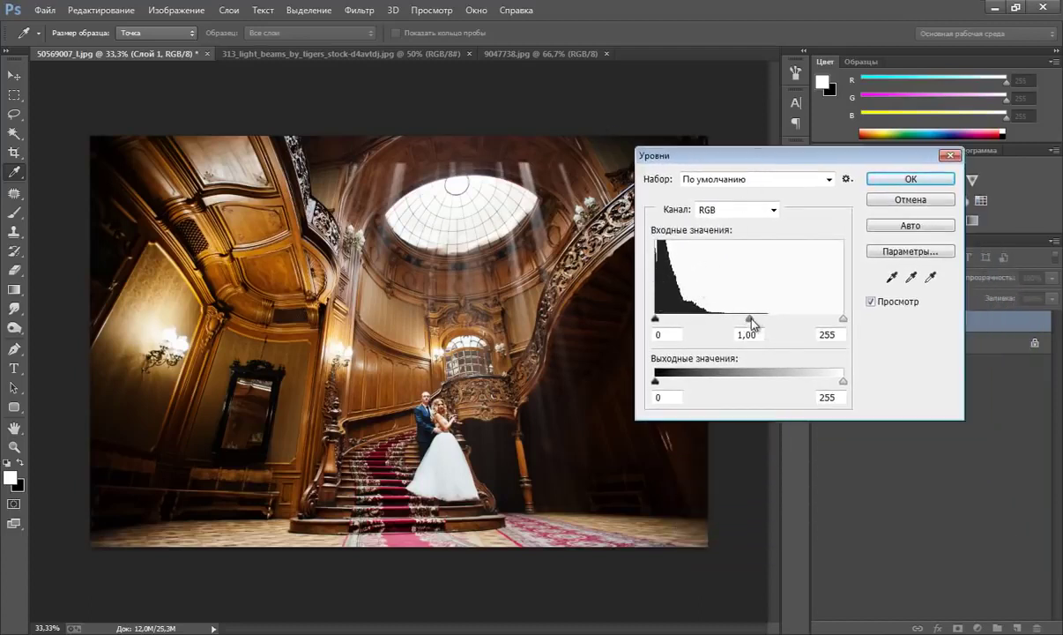
mouse_move(751, 319)
left_mouse_down()
mouse_move(717, 319)
mouse_move(756, 313)
mouse_move(731, 313)
left_mouse_up()
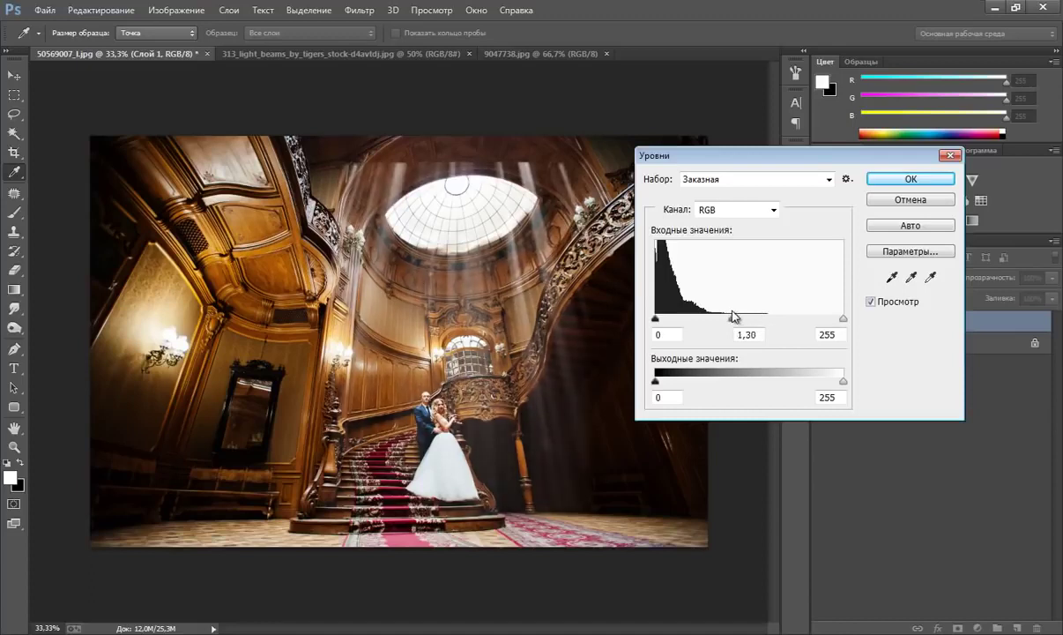
left_click_drag(656, 319, 664, 319)
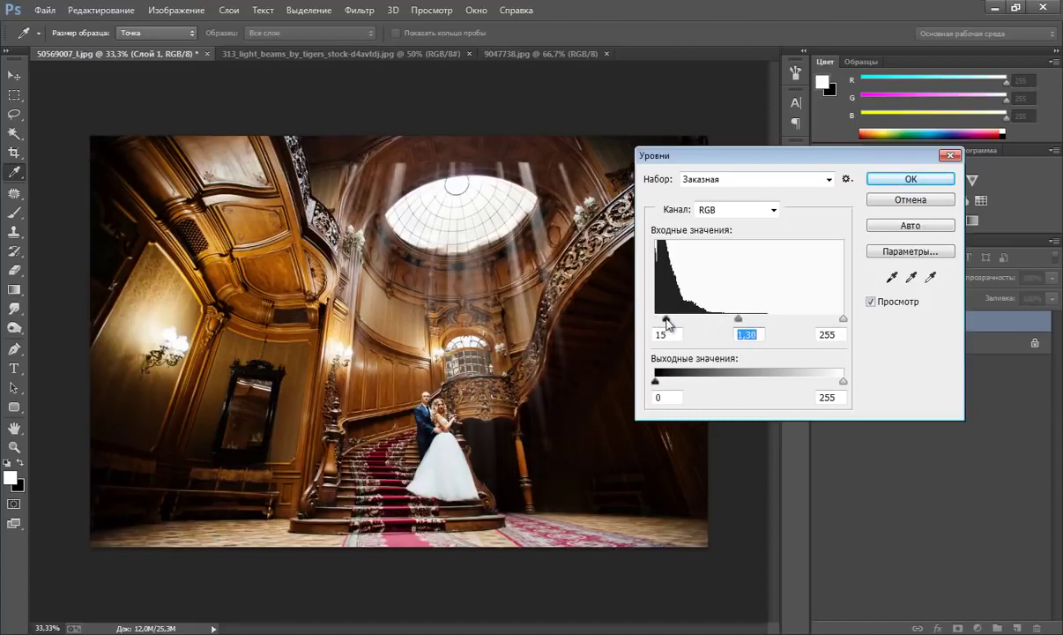
left_click(664, 321)
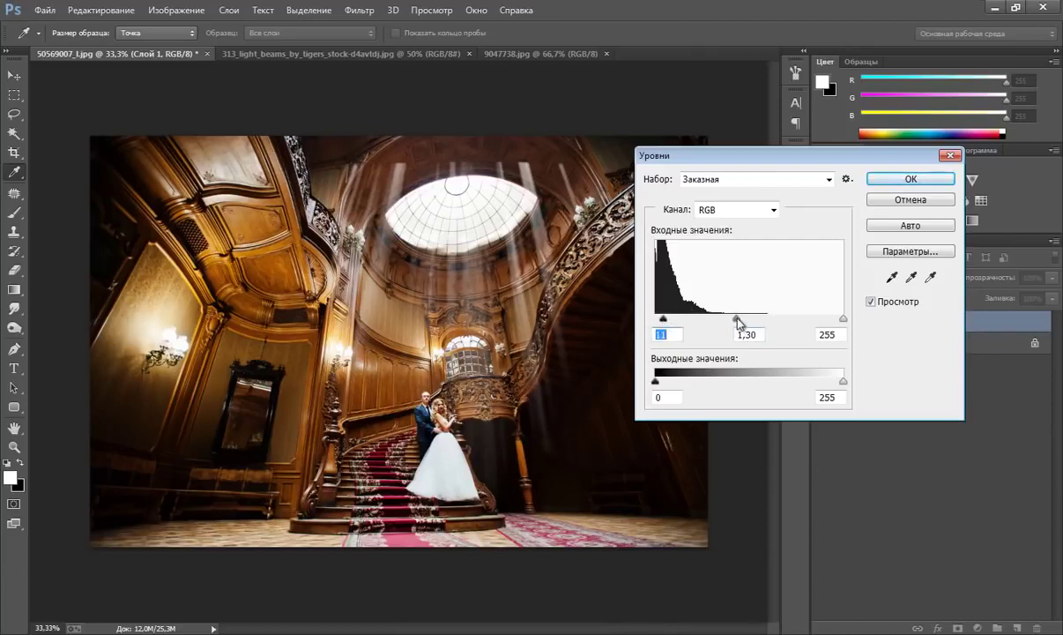
left_click_drag(737, 318, 731, 318)
left_click_drag(664, 319, 661, 319)
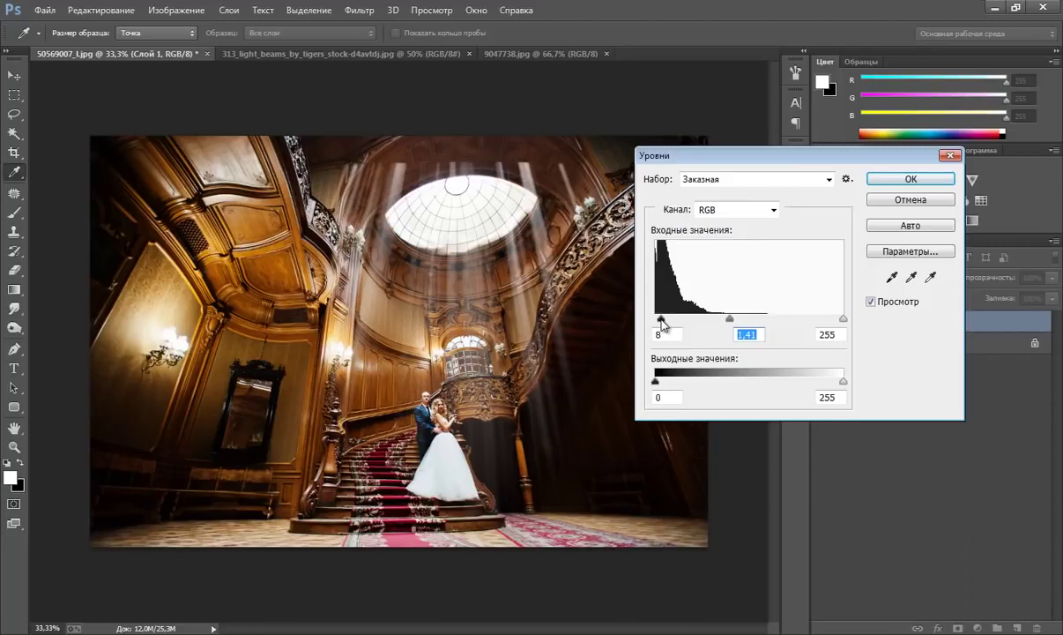
left_click(661, 319)
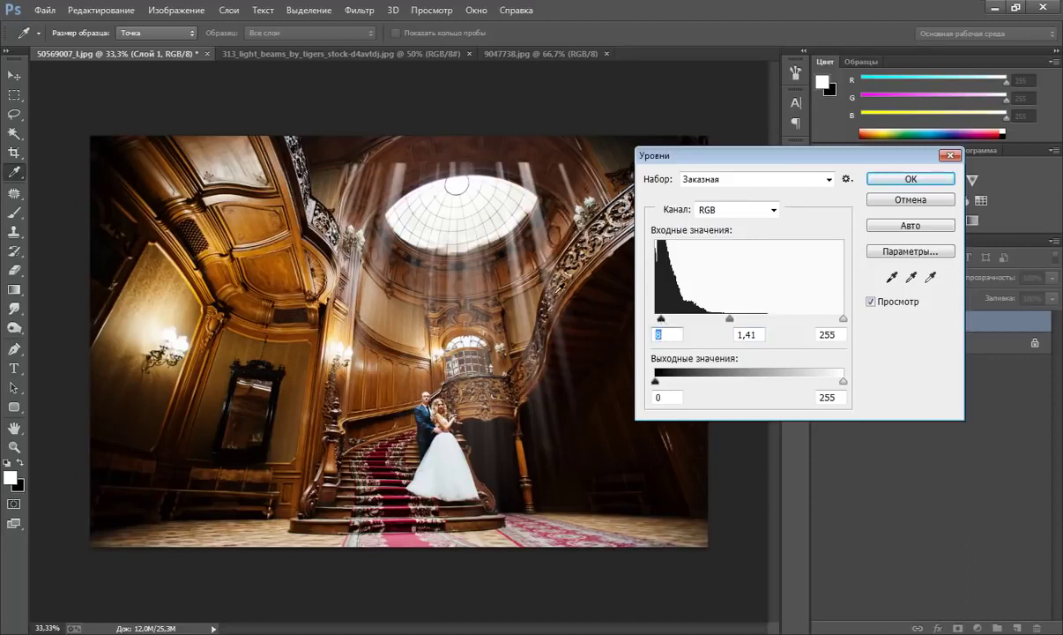
left_click(880, 182)
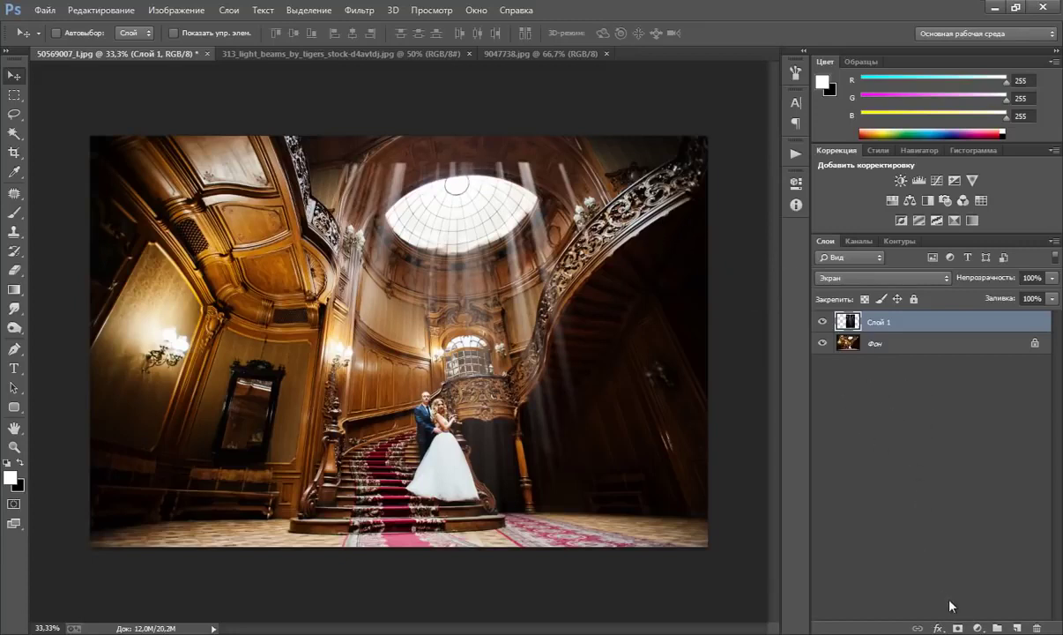
Add a black-filled mask to Layer 1 and faintly paint beams back around the skylight with a 125 brush
left_click(958, 628)
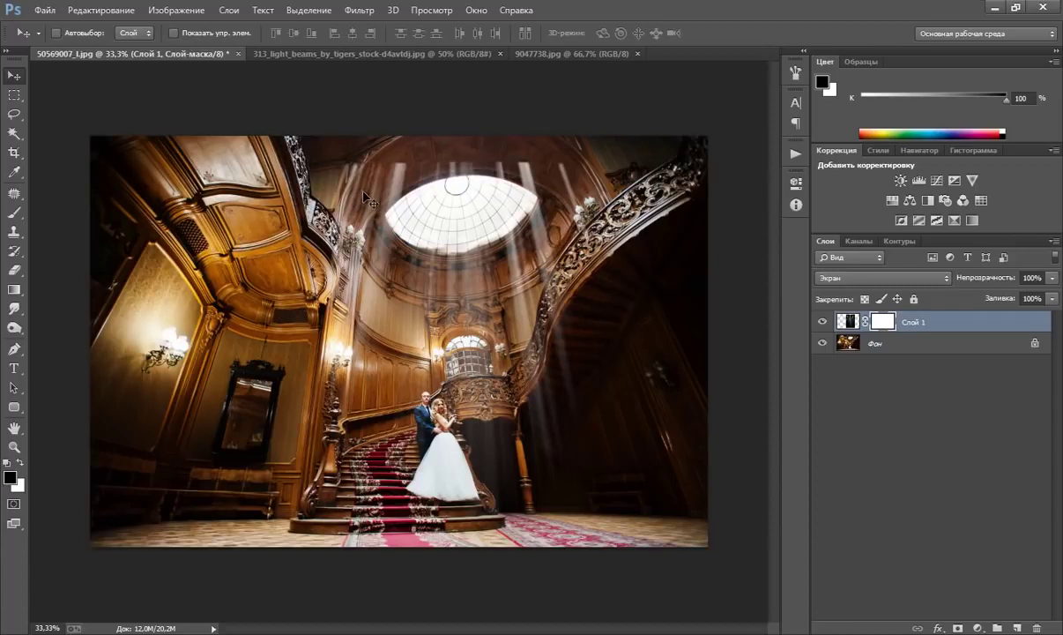
left_click(14, 213)
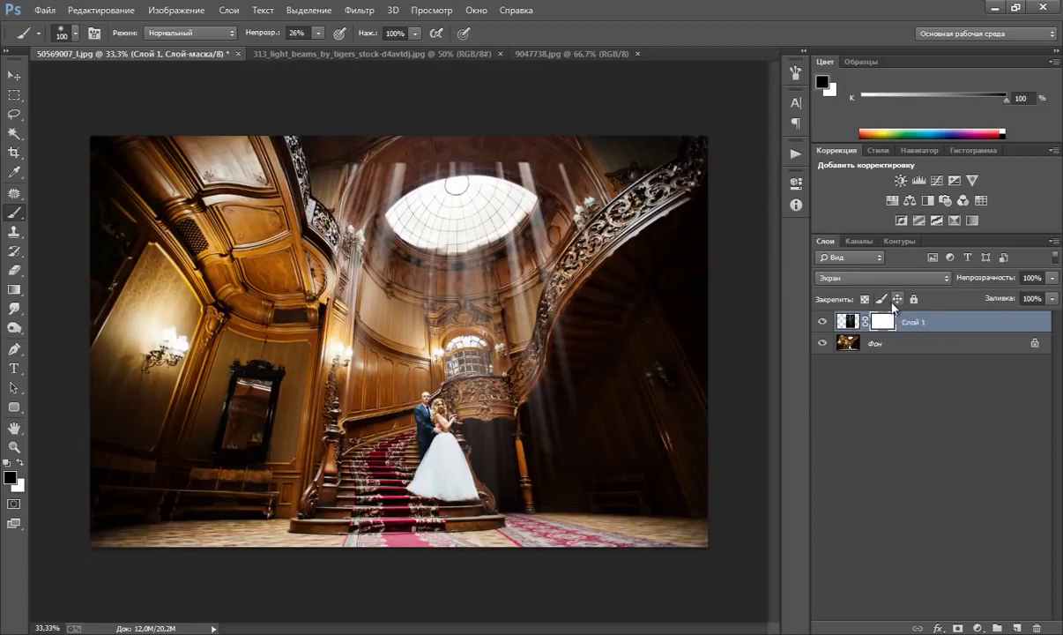
key("ctrl+i")
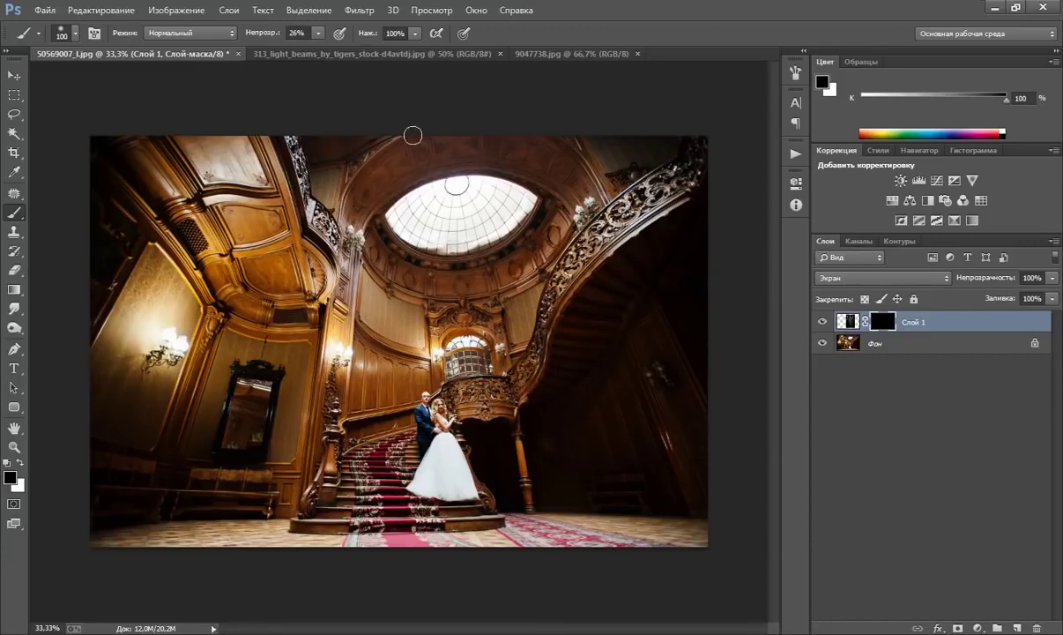
key("bracketright")
key("x")
mouse_move(419, 224)
left_mouse_down()
mouse_move(443, 246)
mouse_move(405, 225)
mouse_move(432, 211)
left_mouse_up()
At 100% brush opacity, strongly reveal the beams under the skylight on the mask
left_click(319, 34)
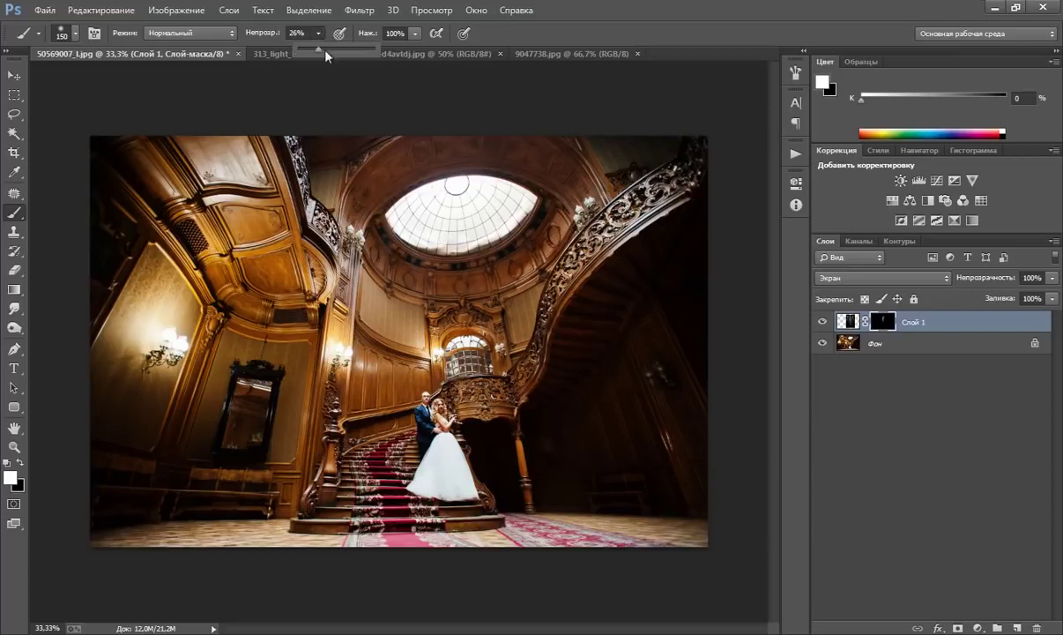
left_click_drag(309, 52, 369, 50)
left_click(388, 212)
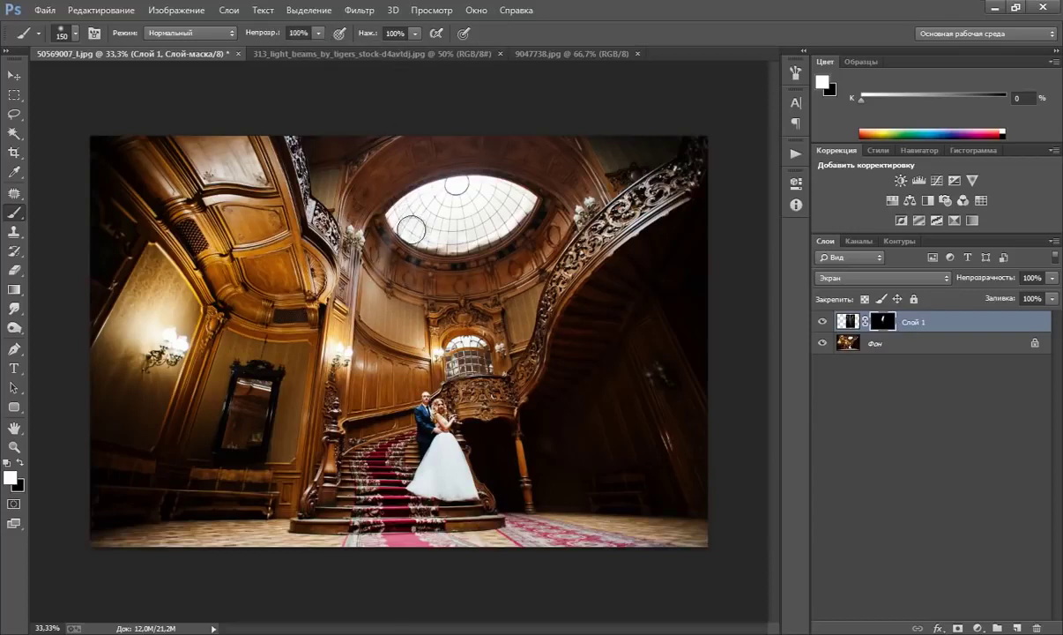
mouse_move(411, 227)
left_mouse_down()
mouse_move(379, 220)
mouse_move(515, 239)
mouse_move(484, 265)
mouse_move(384, 239)
mouse_move(501, 363)
mouse_move(515, 330)
left_mouse_up()
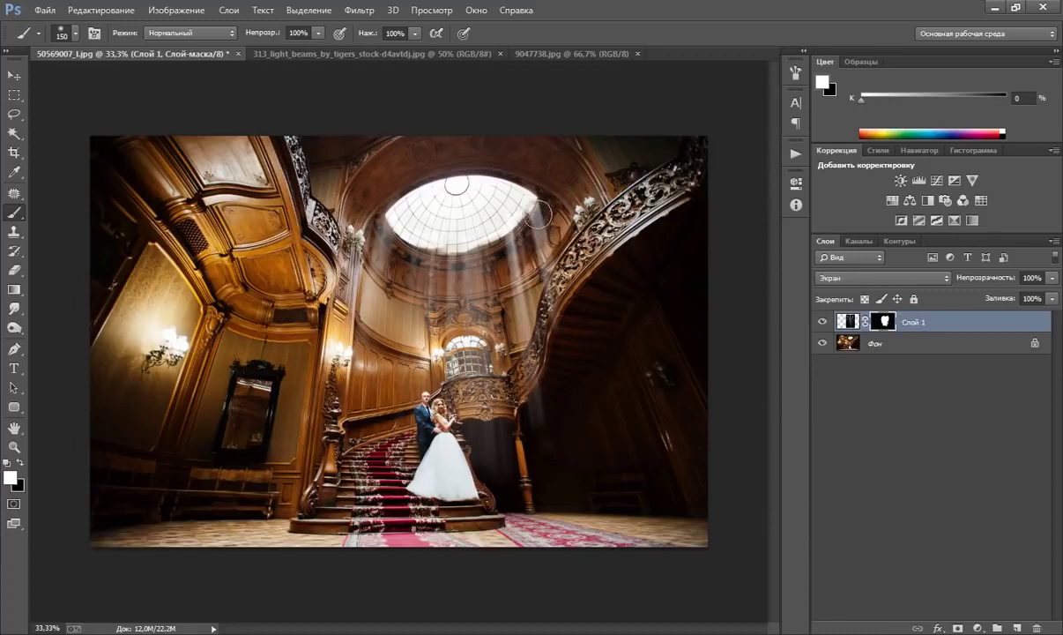
Switch to black and toggle Layer 1's visibility to compare, leaving it hidden
key("x")
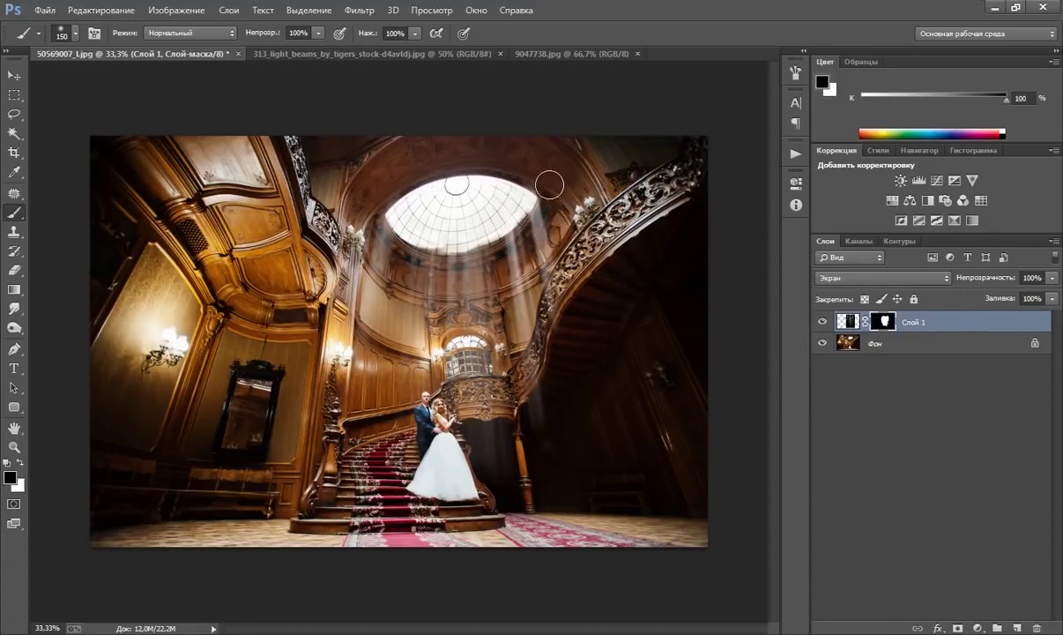
left_click(823, 323)
left_click(822, 322)
left_click(822, 323)
left_click(822, 323)
left_click(822, 322)
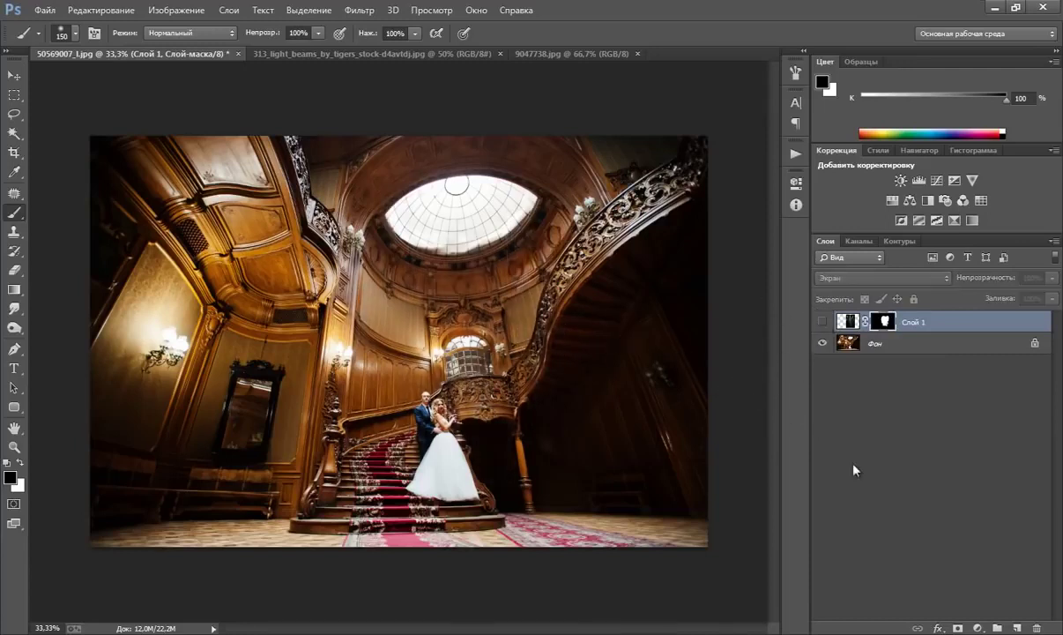
On a new Layer 2, paint white vertical streaks with a 100 brush beneath the skylight toward the balcony
left_click(1016, 628)
key("x")
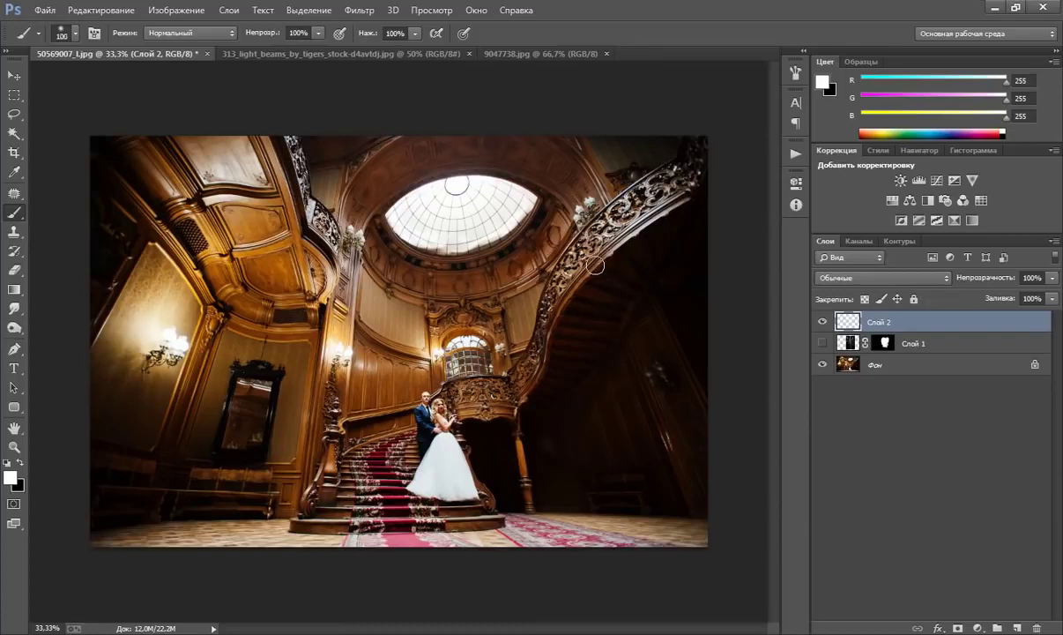
key("bracketleft")
key("bracketleft")
mouse_move(393, 216)
left_mouse_down()
mouse_move(388, 264)
mouse_move(392, 212)
mouse_move(432, 370)
left_mouse_up()
mouse_move(434, 230)
left_mouse_down()
mouse_move(429, 330)
mouse_move(450, 318)
left_mouse_up()
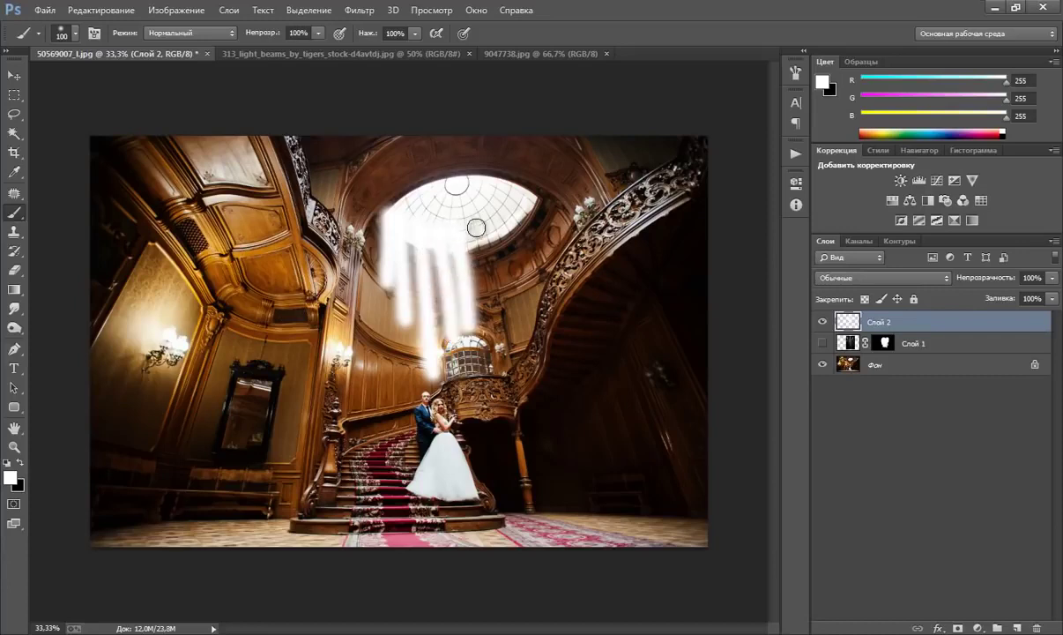
mouse_move(458, 216)
left_mouse_down()
mouse_move(465, 295)
mouse_move(490, 282)
left_mouse_up()
left_click_drag(502, 194, 513, 269)
left_click_drag(535, 204, 538, 269)
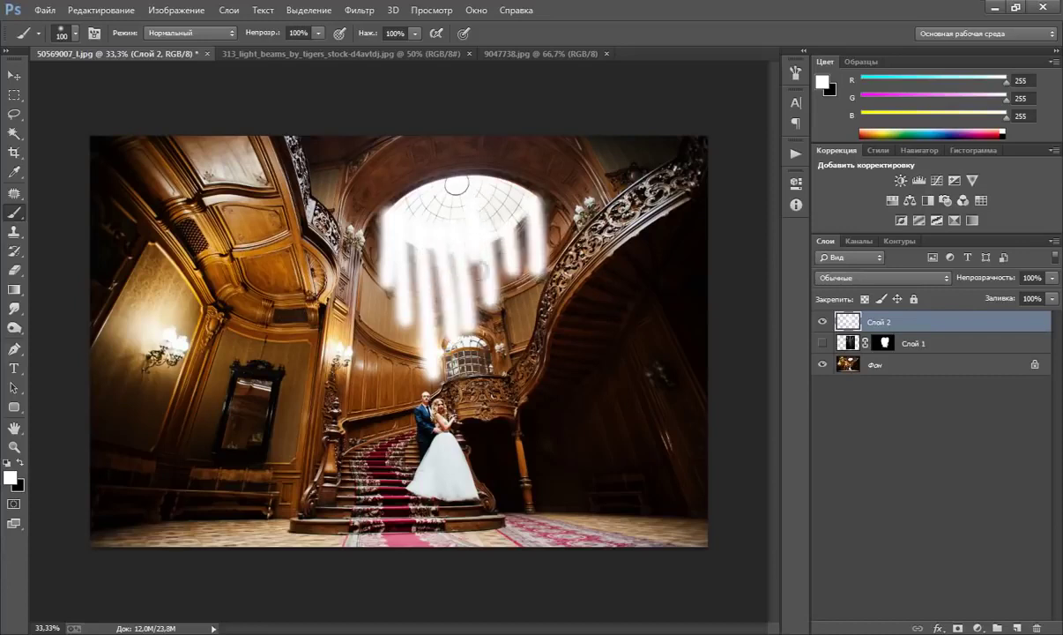
left_click_drag(501, 181, 504, 282)
left_click_drag(489, 203, 489, 269)
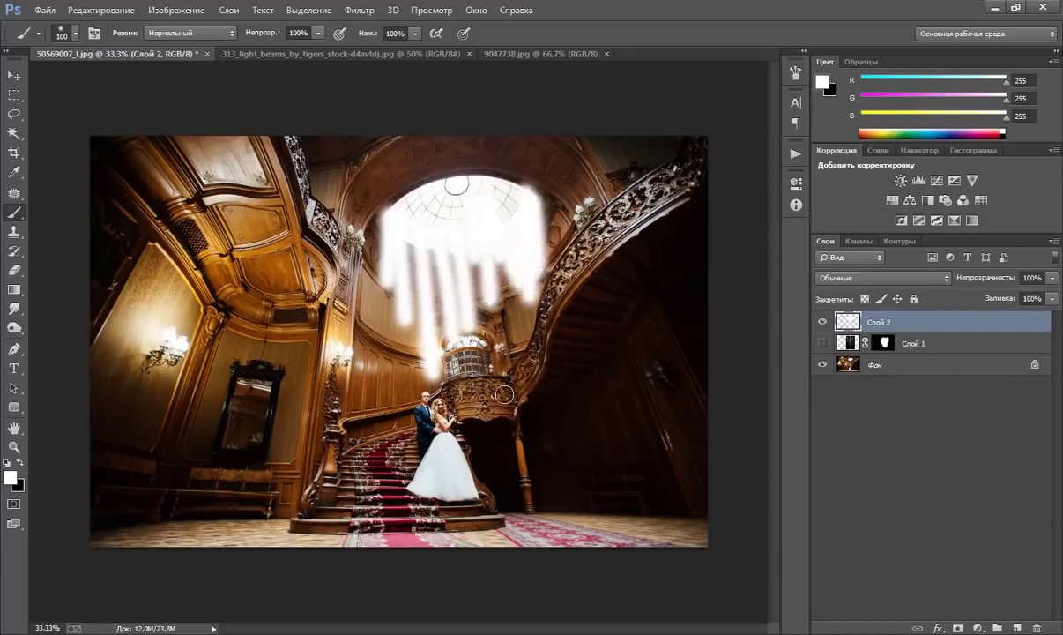
left_click_drag(361, 220, 363, 334)
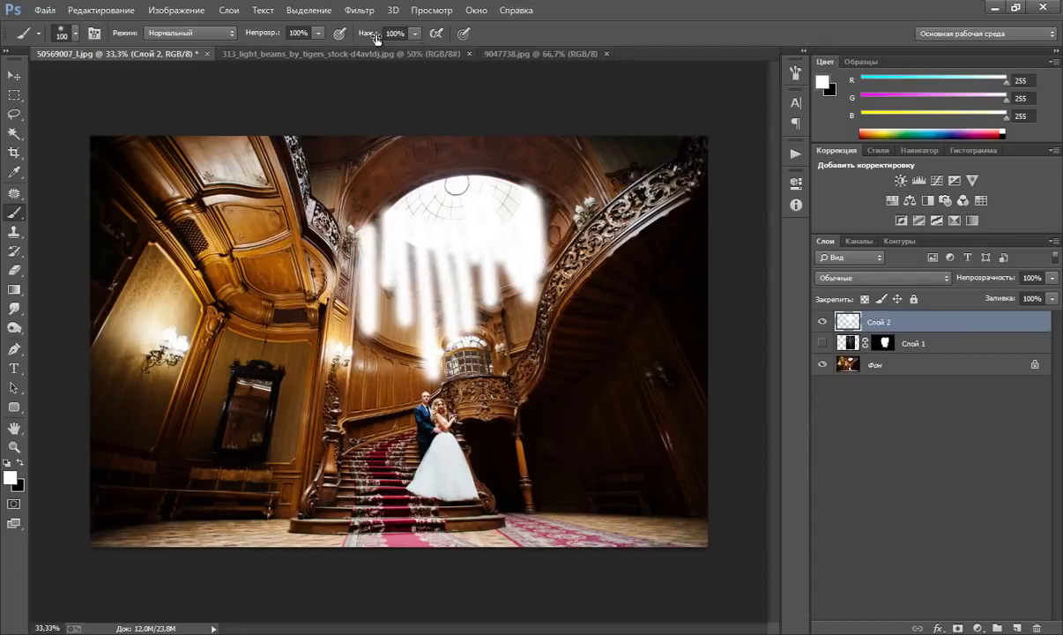
left_click(359, 10)
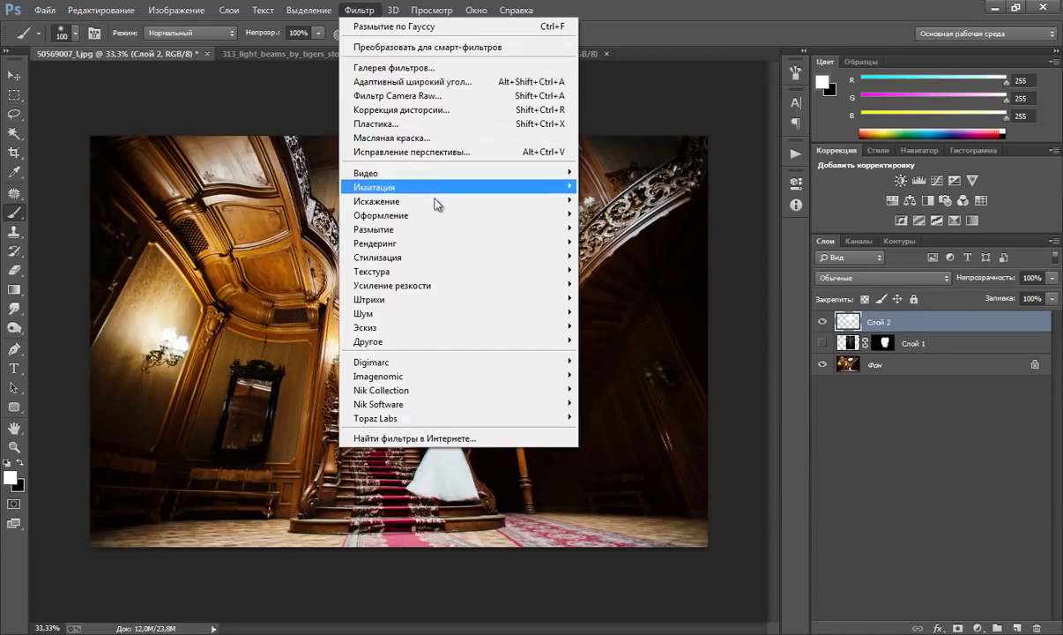
mouse_move(373, 230)
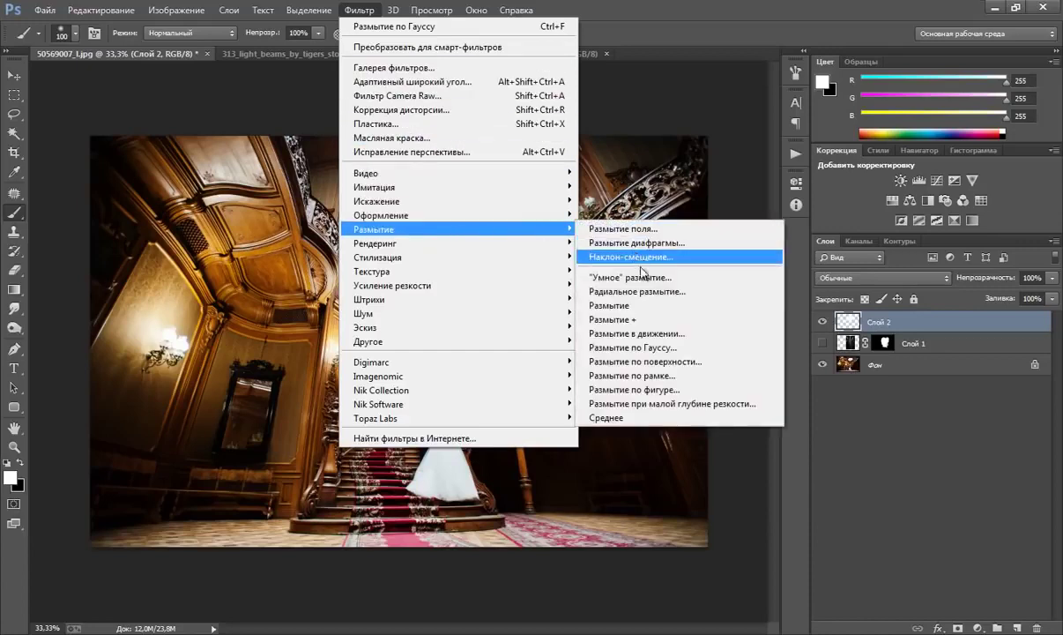
Apply Motion Blur to Layer 2 with a 90° angle and 438 pixels distance
left_click(626, 333)
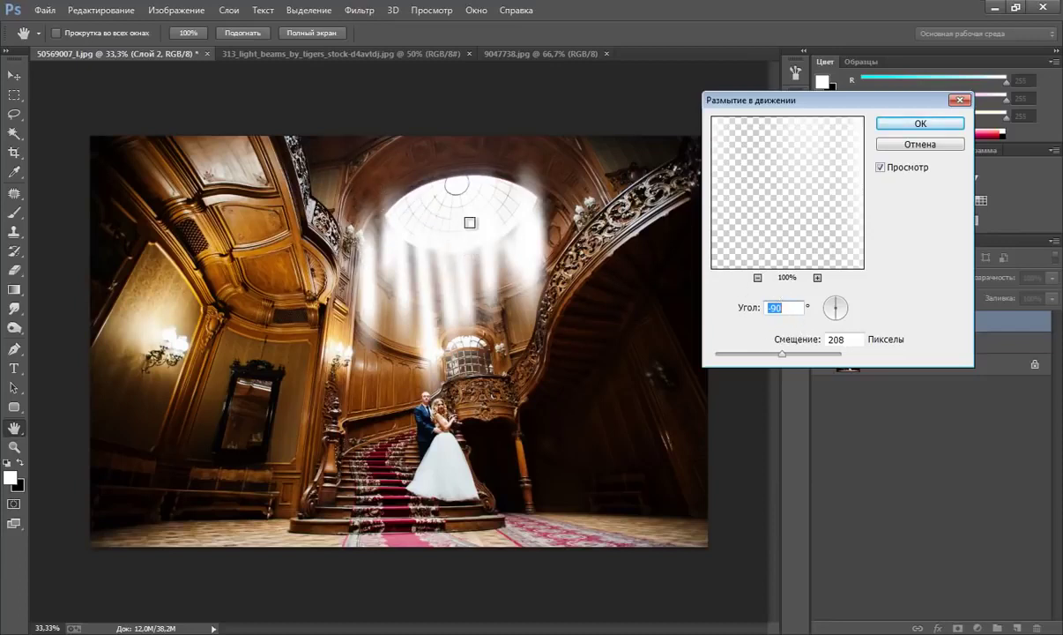
left_click(827, 306)
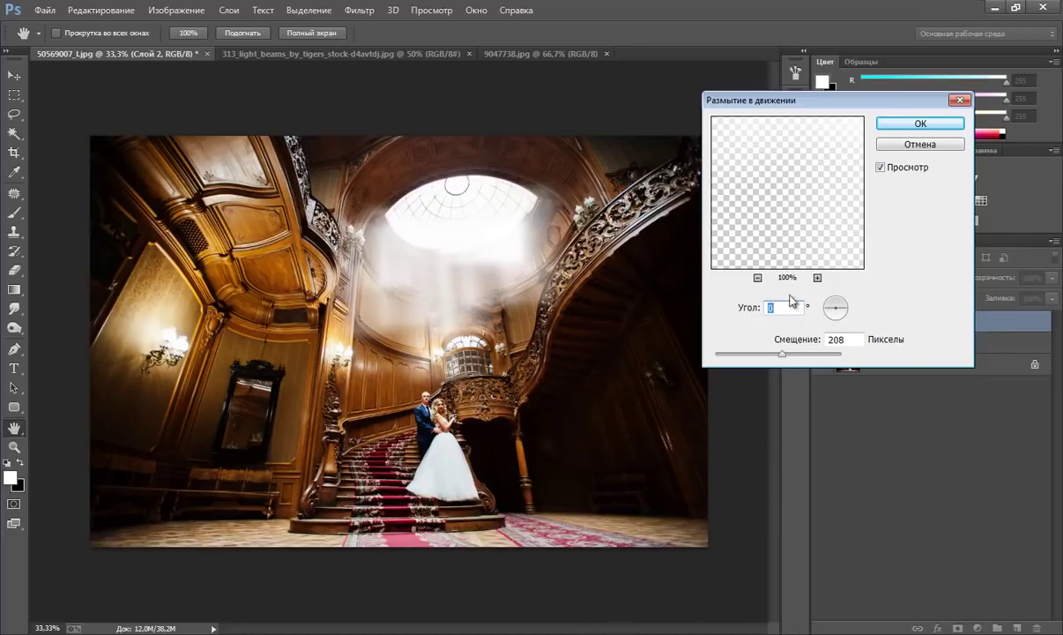
left_click(836, 301)
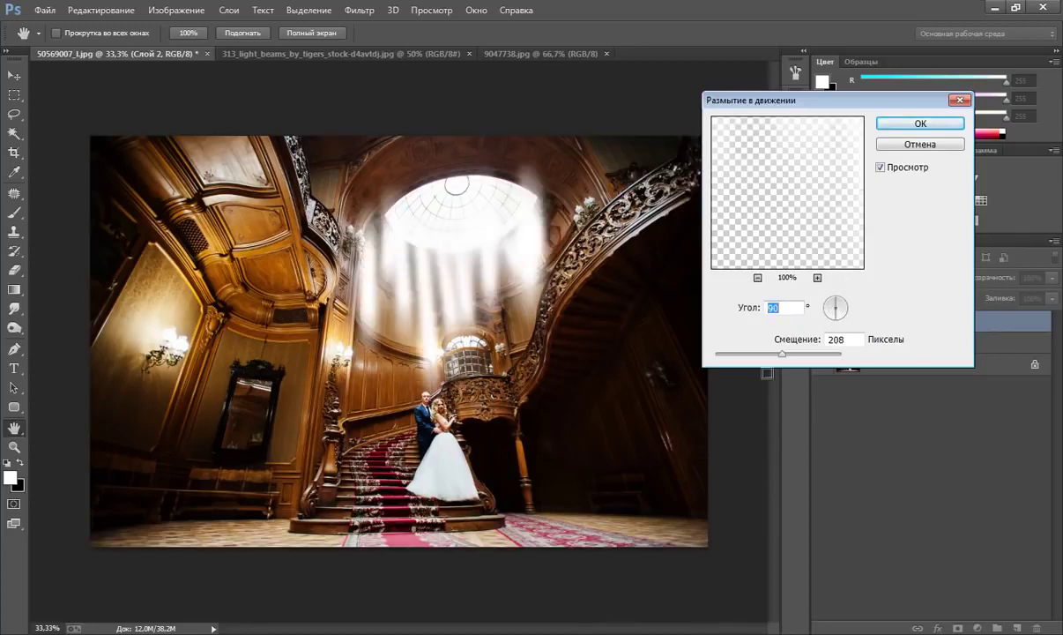
left_click_drag(784, 355, 808, 361)
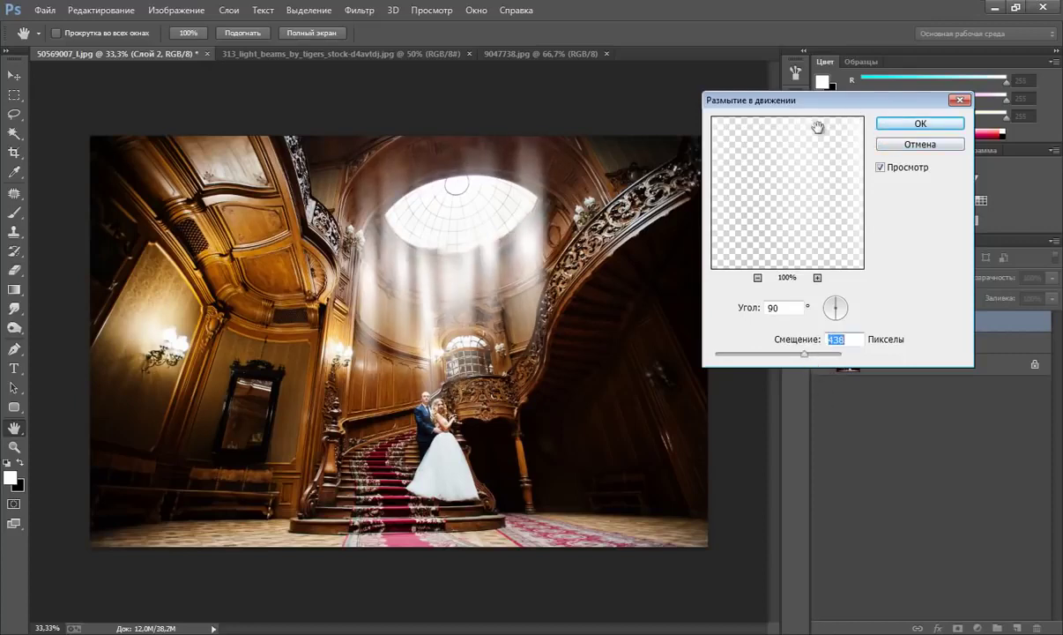
left_click(917, 124)
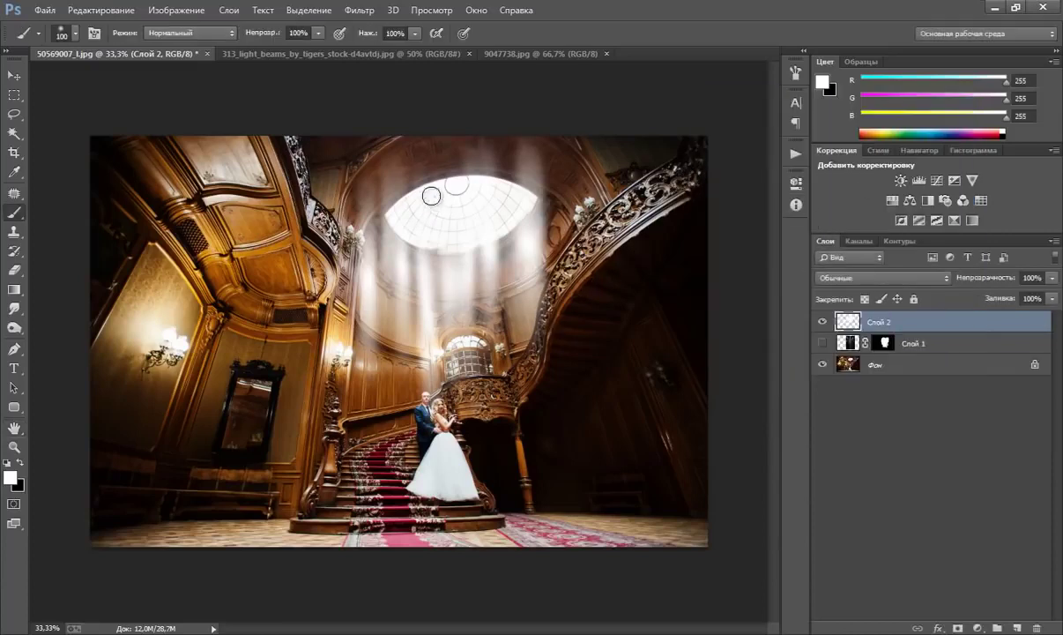
Apply a Gaussian Blur of about 7,4 pixels radius to Layer 2's rays
left_click(354, 15)
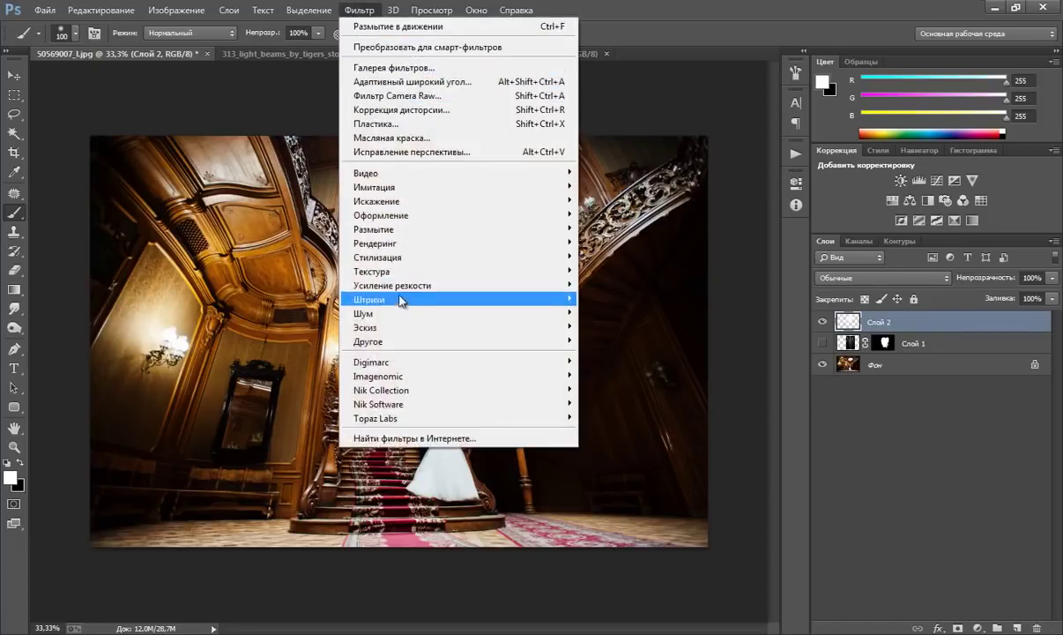
mouse_move(373, 229)
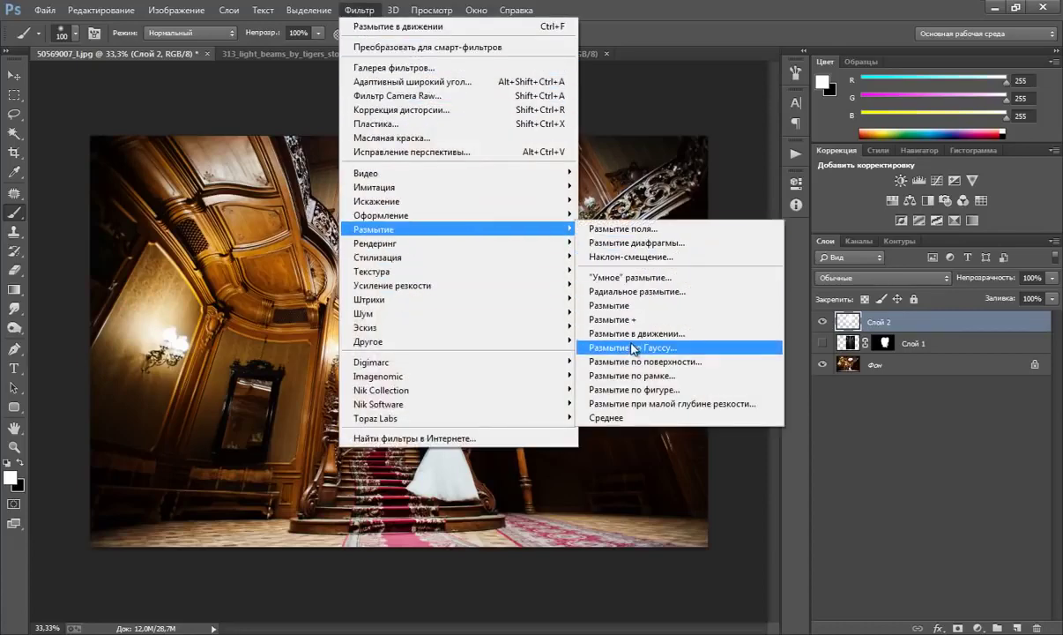
left_click(640, 349)
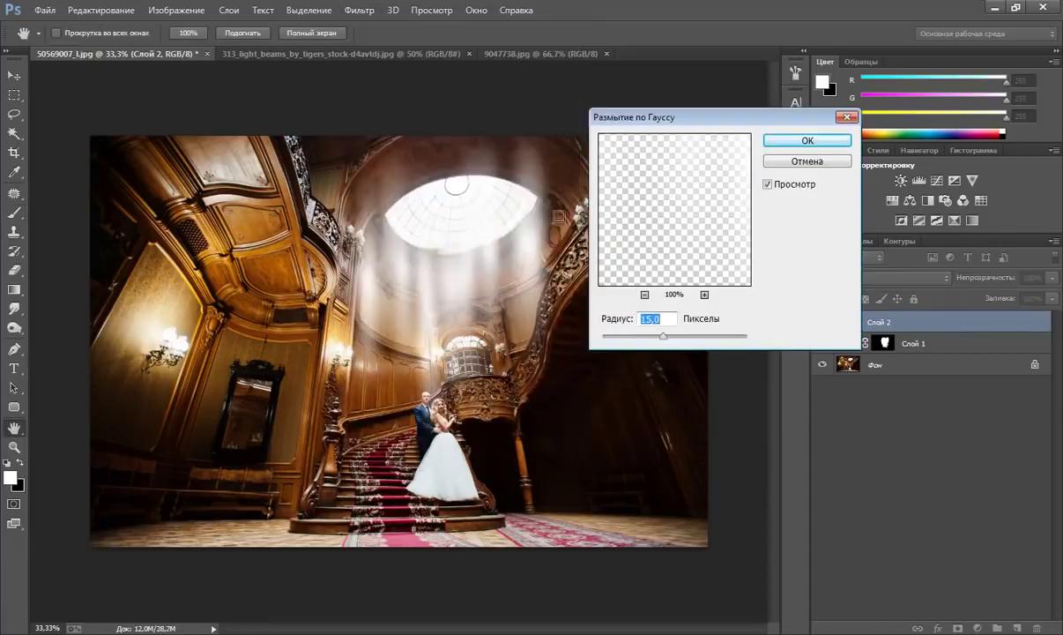
mouse_move(694, 336)
left_mouse_down()
mouse_move(646, 342)
mouse_move(665, 337)
left_mouse_up()
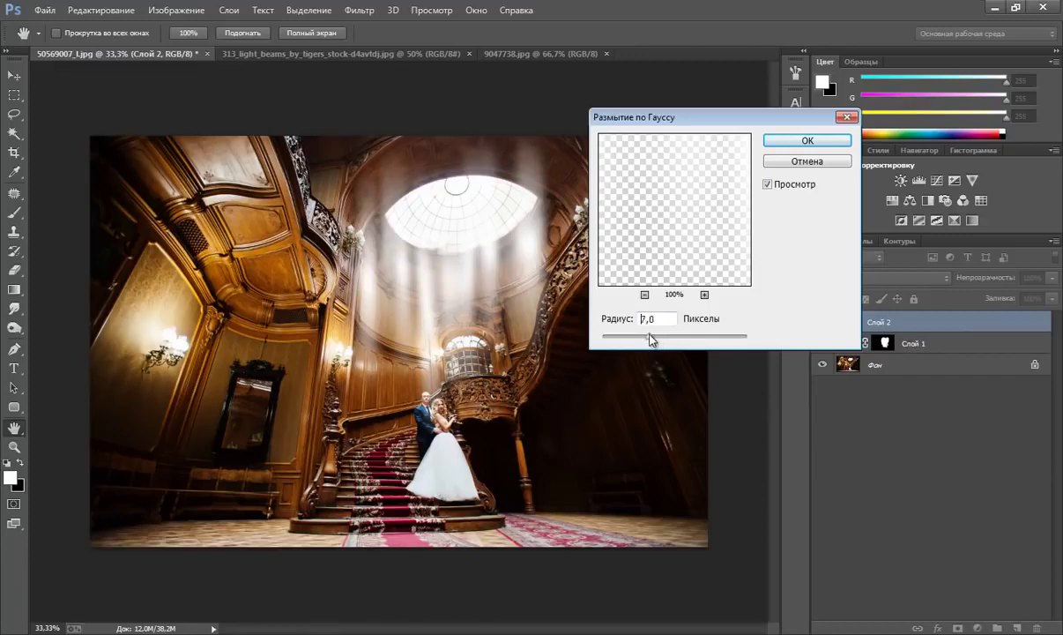
left_click(652, 338)
left_click(805, 140)
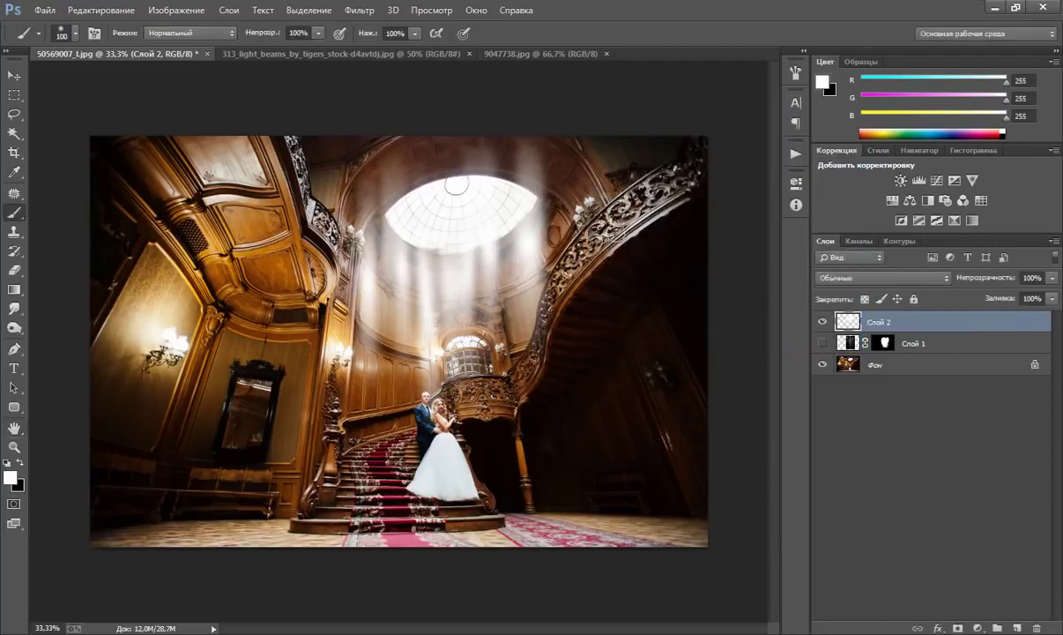
Add an inverted black mask to Layer 2 and paint white with 150-250 brushes to reveal rays under the skylight
double_click(959, 627)
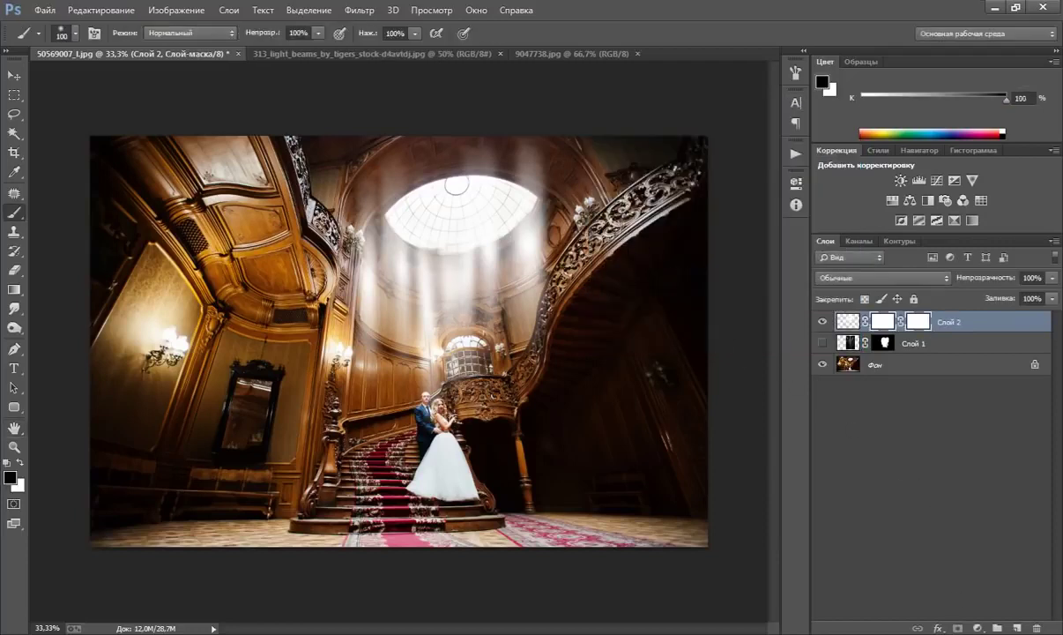
key("ctrl+z")
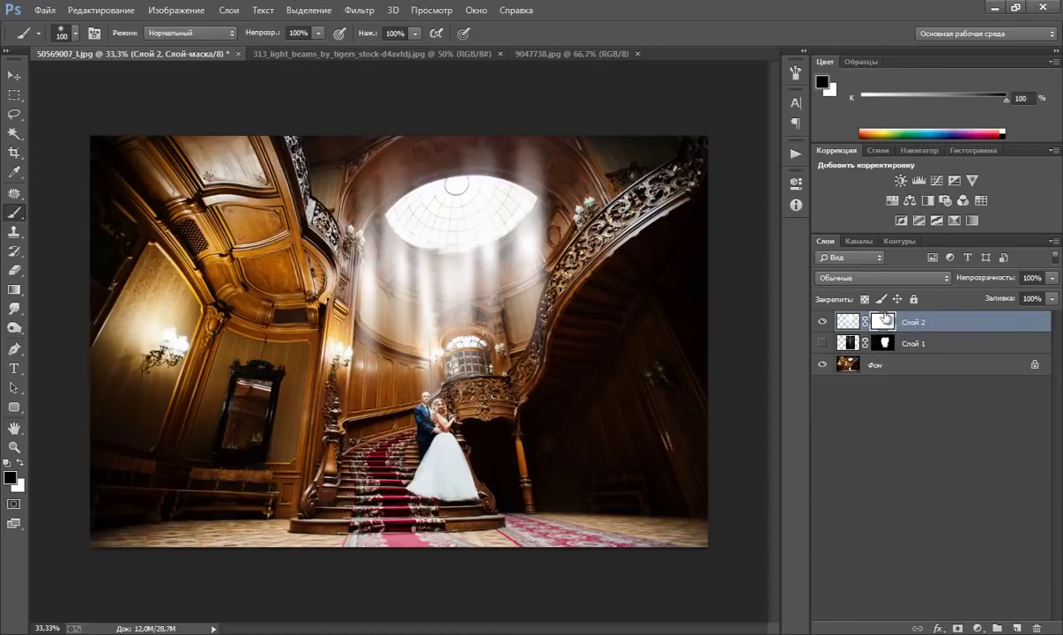
key("ctrl+i")
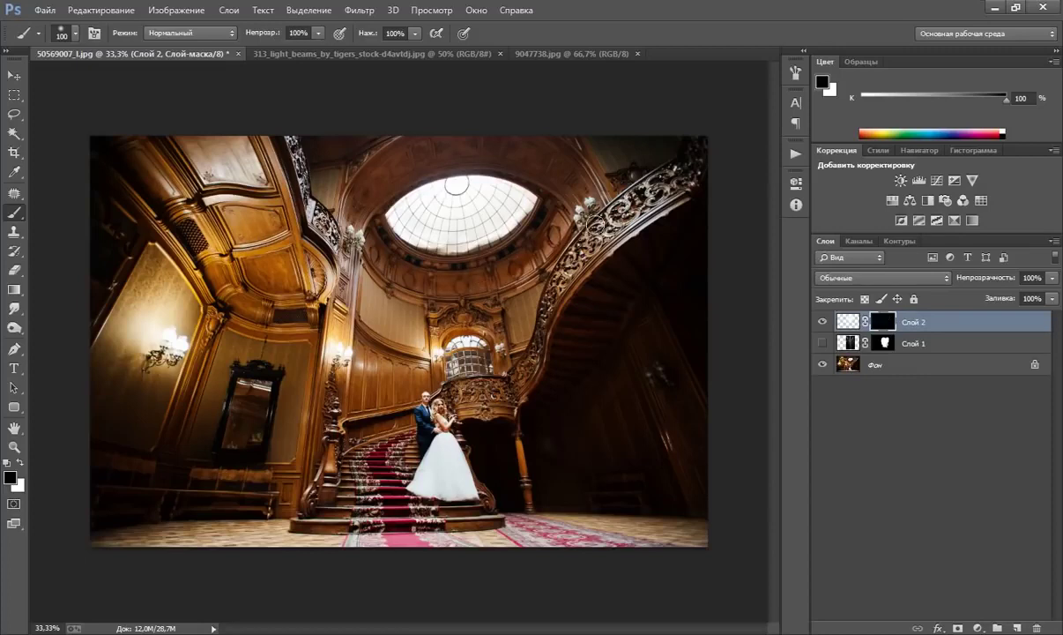
key("x")
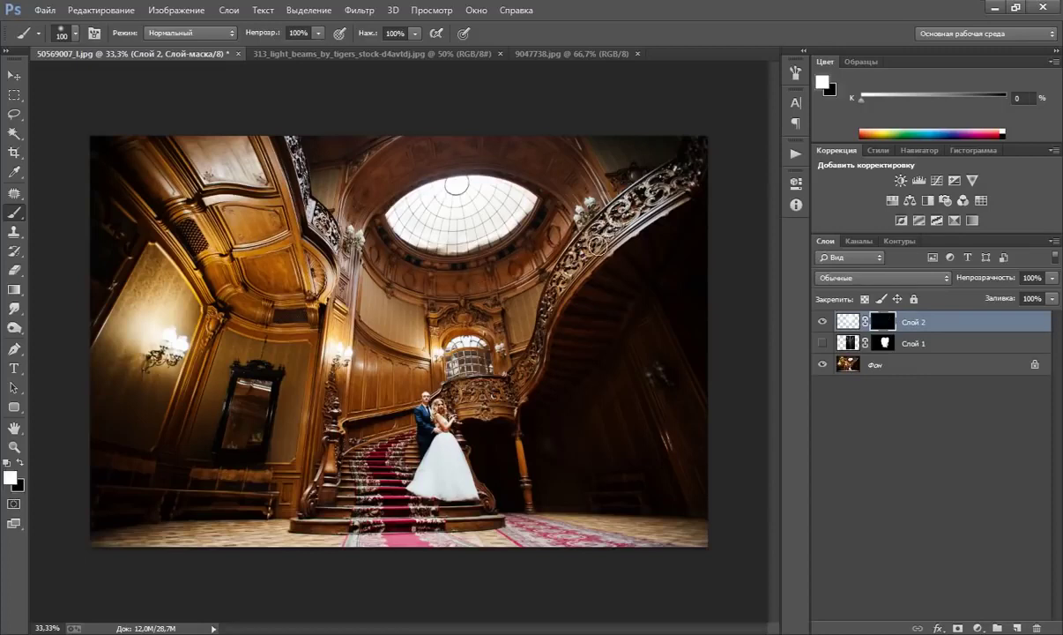
key("bracketright")
key("bracketright")
mouse_move(397, 219)
left_mouse_down()
mouse_move(404, 225)
mouse_move(420, 190)
mouse_move(423, 239)
mouse_move(467, 211)
mouse_move(511, 220)
mouse_move(516, 234)
mouse_move(503, 238)
left_mouse_up()
key("bracketright")
key("bracketright")
mouse_move(403, 237)
left_mouse_down()
mouse_move(388, 326)
mouse_move(422, 237)
mouse_move(481, 304)
left_mouse_up()
key("bracketright")
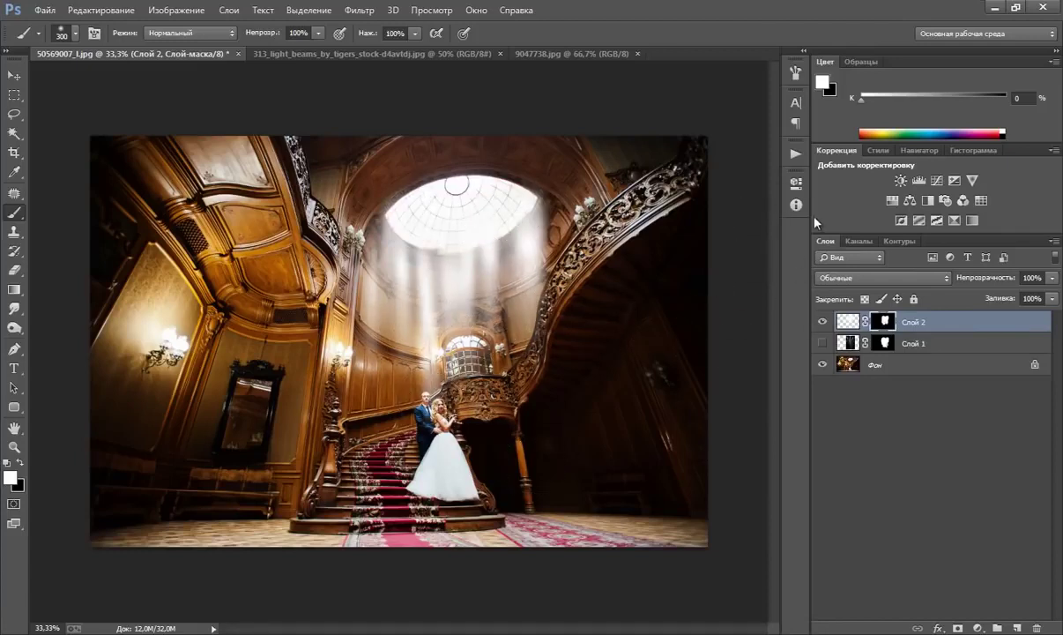
Set Layer 2's opacity to 74% and reselect its pixel thumbnail instead of the mask
left_click(1052, 278)
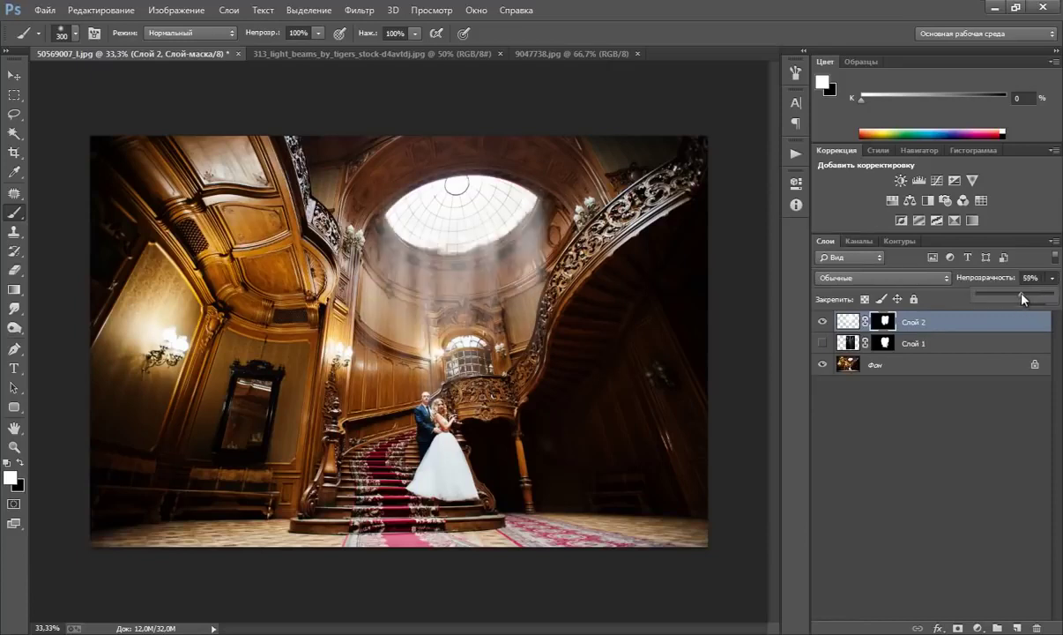
left_click_drag(1023, 294, 1026, 294)
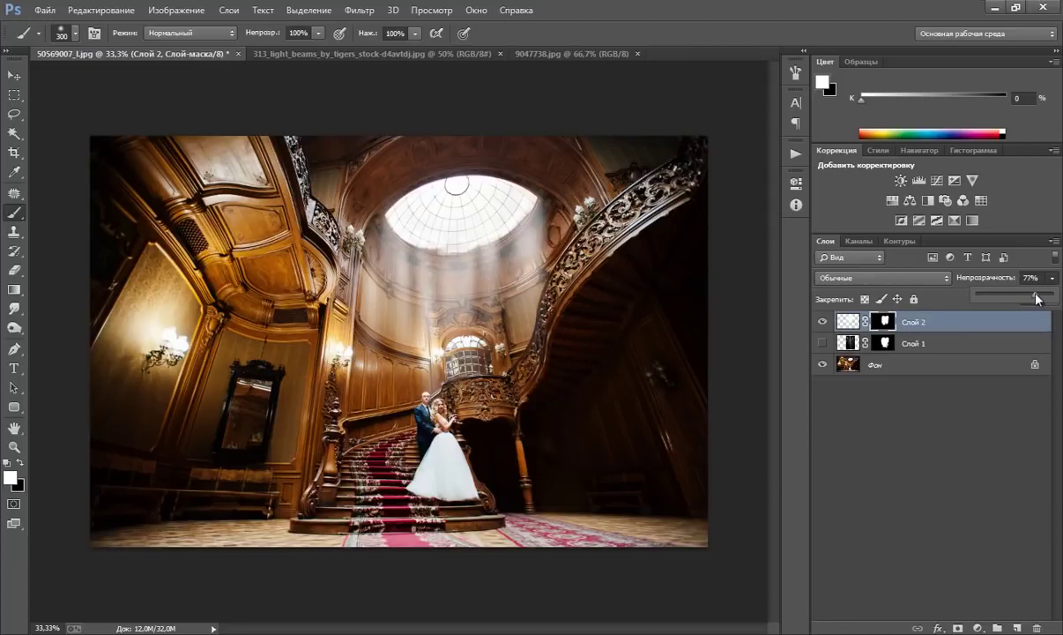
left_click_drag(1034, 294, 1031, 294)
left_click(848, 322)
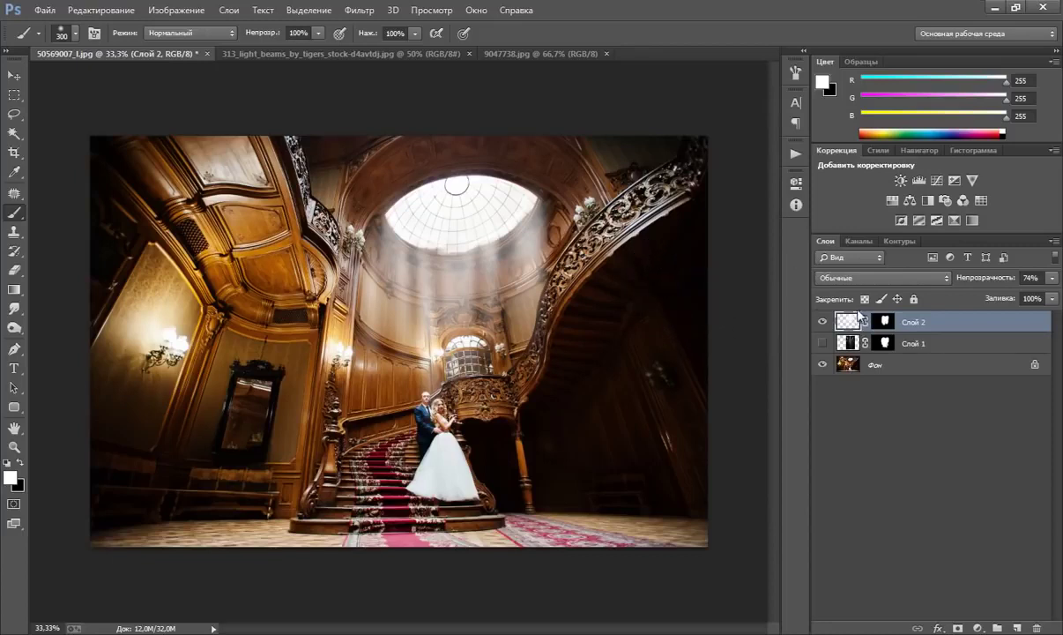
Hide Layer 2, show Layer 1 again, and add a Curves adjustment layer
left_click(823, 321)
left_click(823, 343)
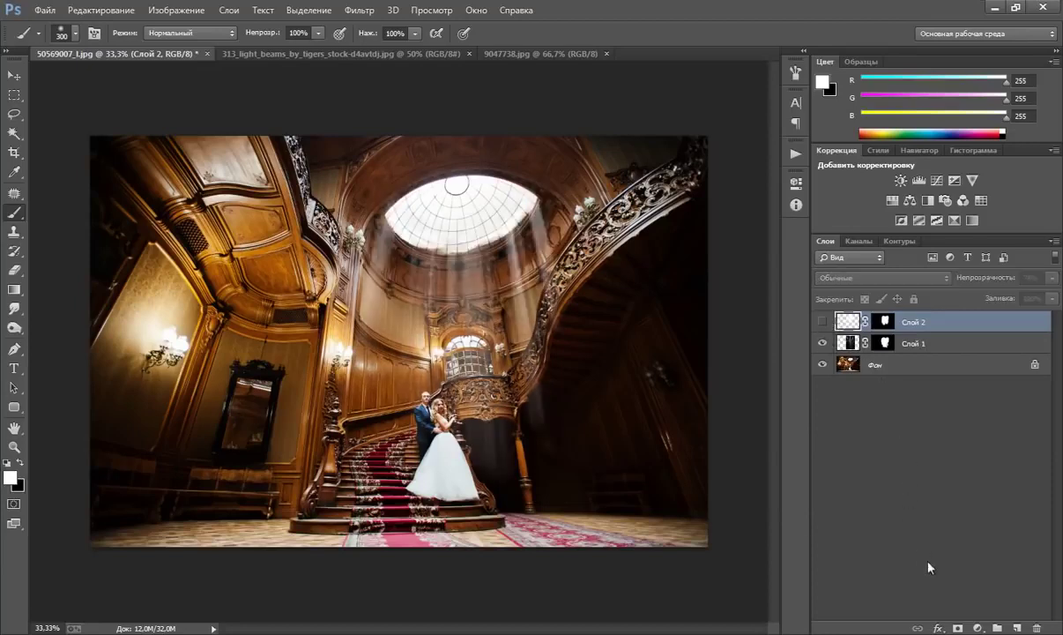
left_click(977, 628)
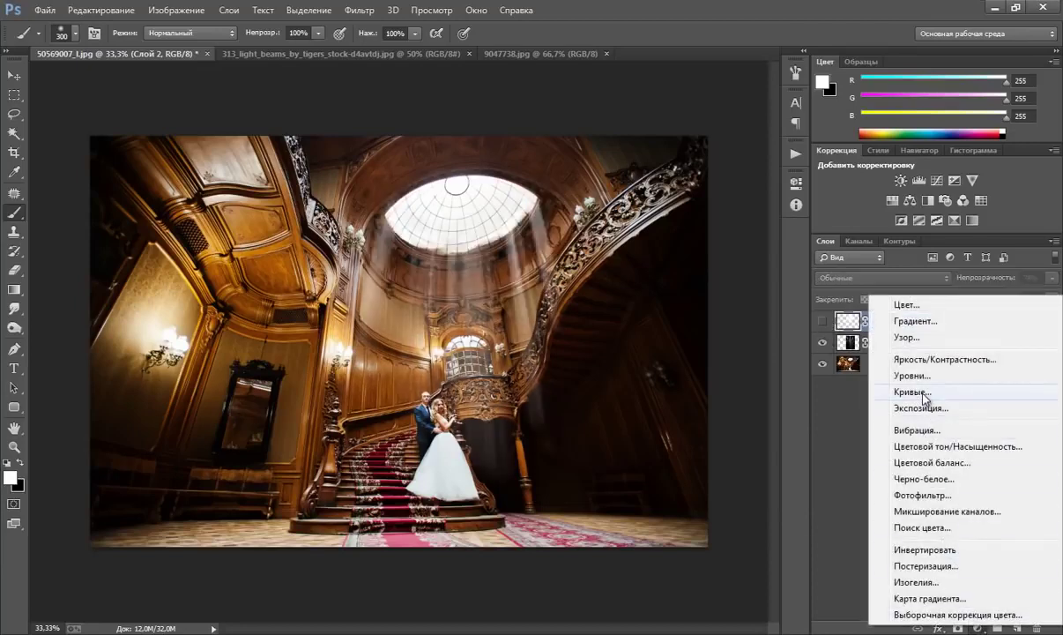
left_click(912, 391)
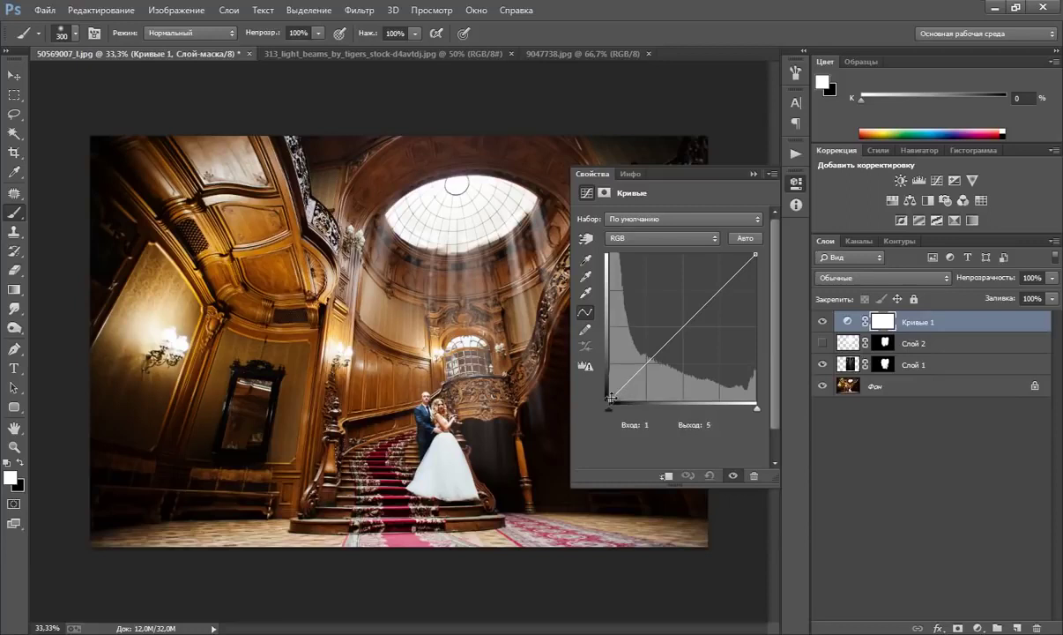
Shape Curves 1: lift the black point, pull midtones 138→85, and cap white at 186
left_click_drag(611, 398, 610, 381)
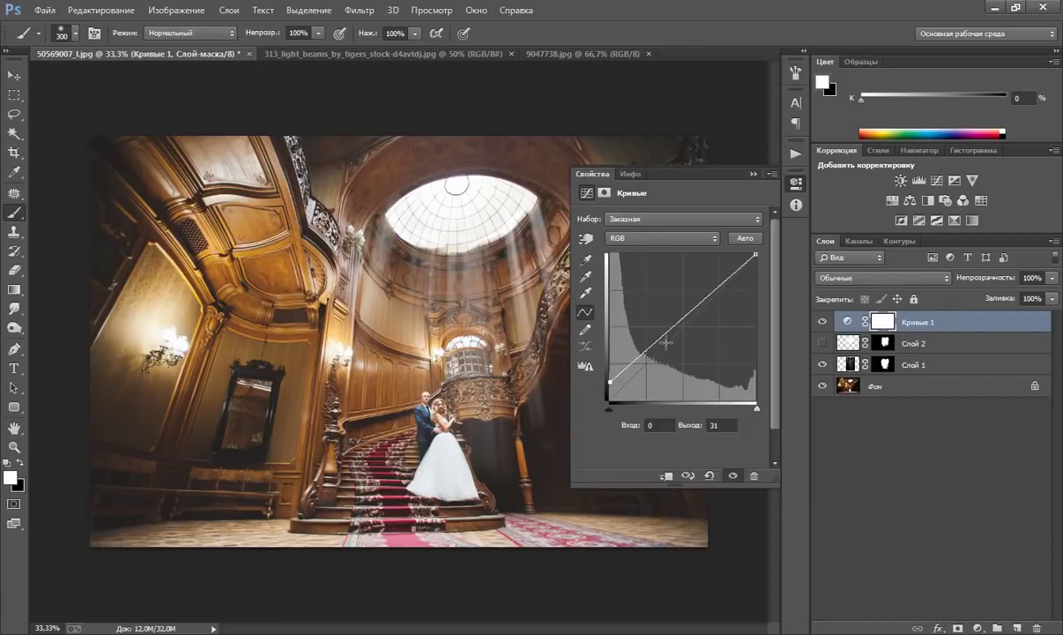
left_click_drag(676, 323, 688, 352)
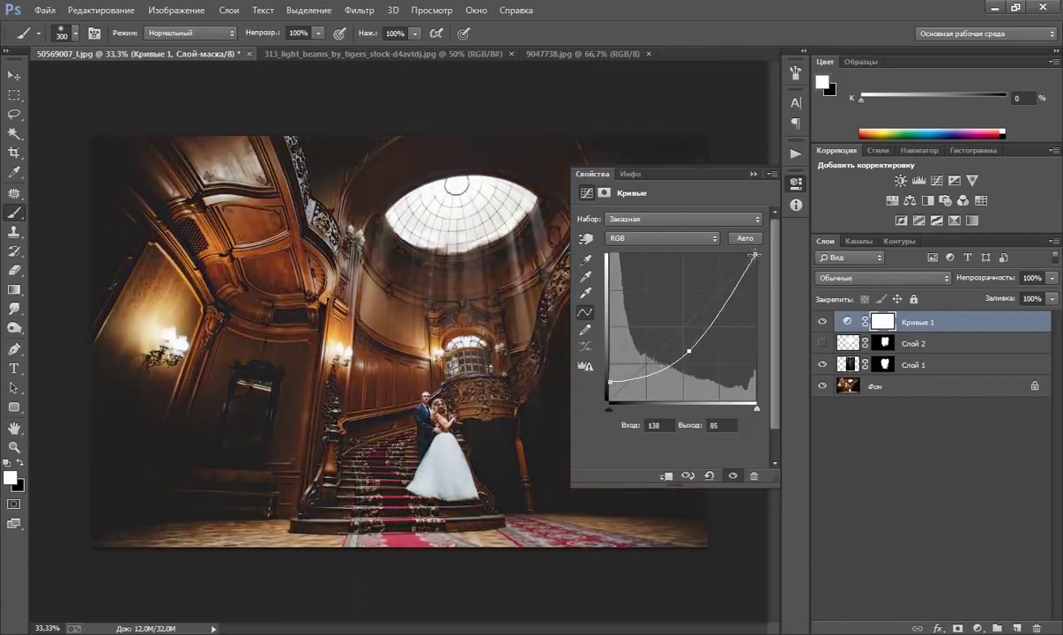
left_click_drag(756, 256, 766, 296)
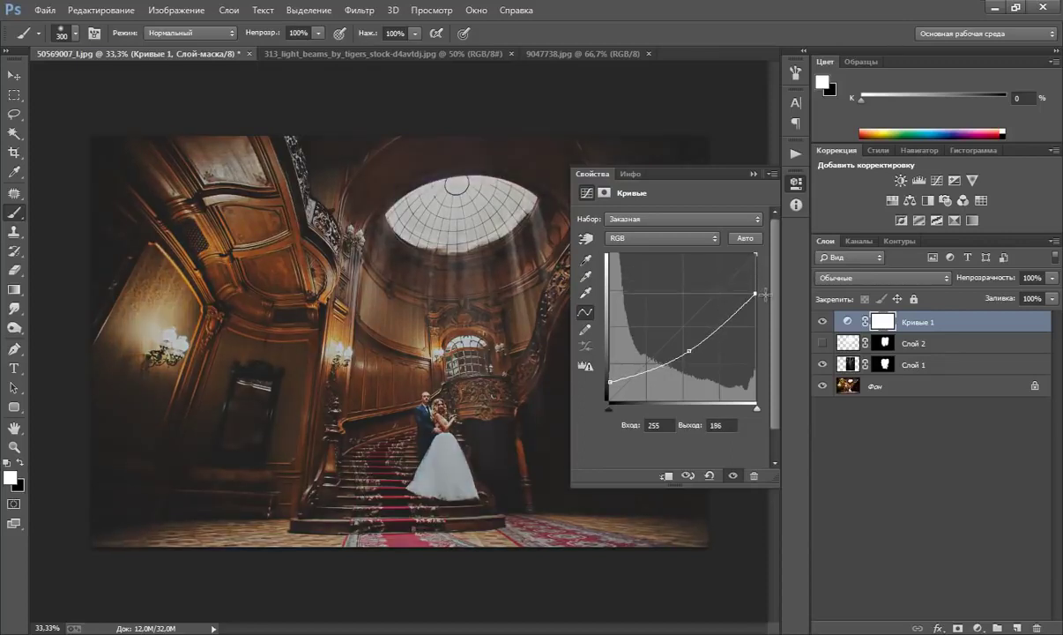
left_click(753, 175)
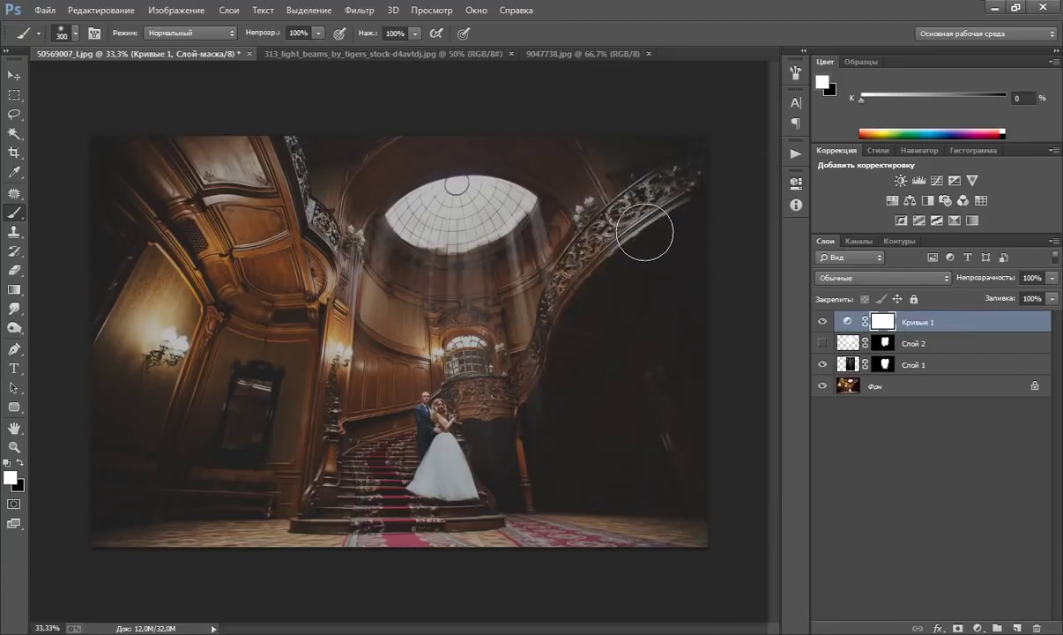
Draw a radial gradient outward from the skylight on the Curves 1 mask
left_click(16, 289)
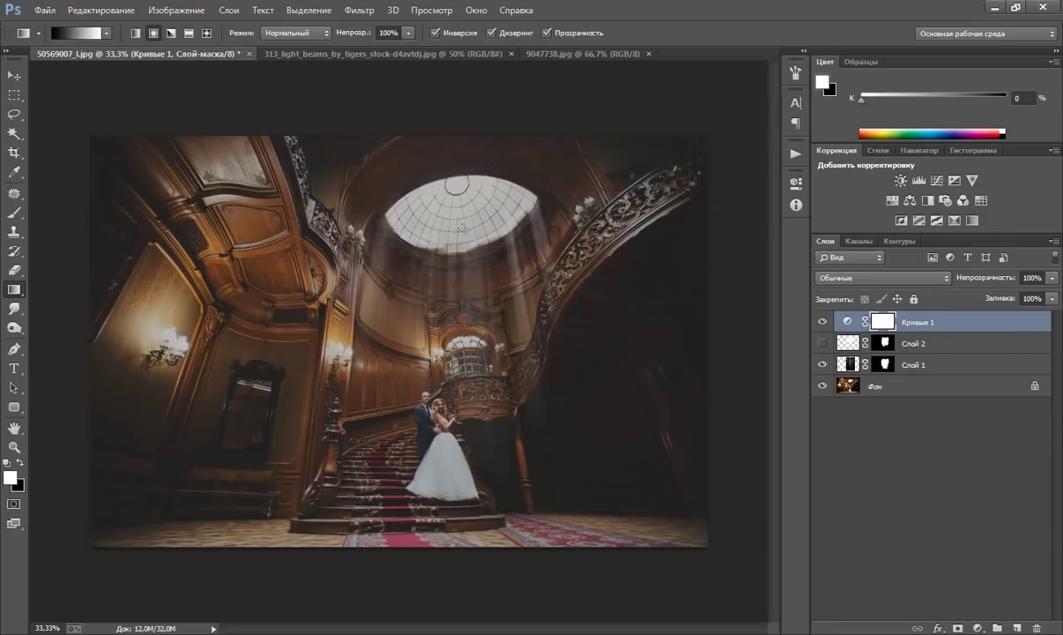
left_click_drag(461, 226, 275, 477)
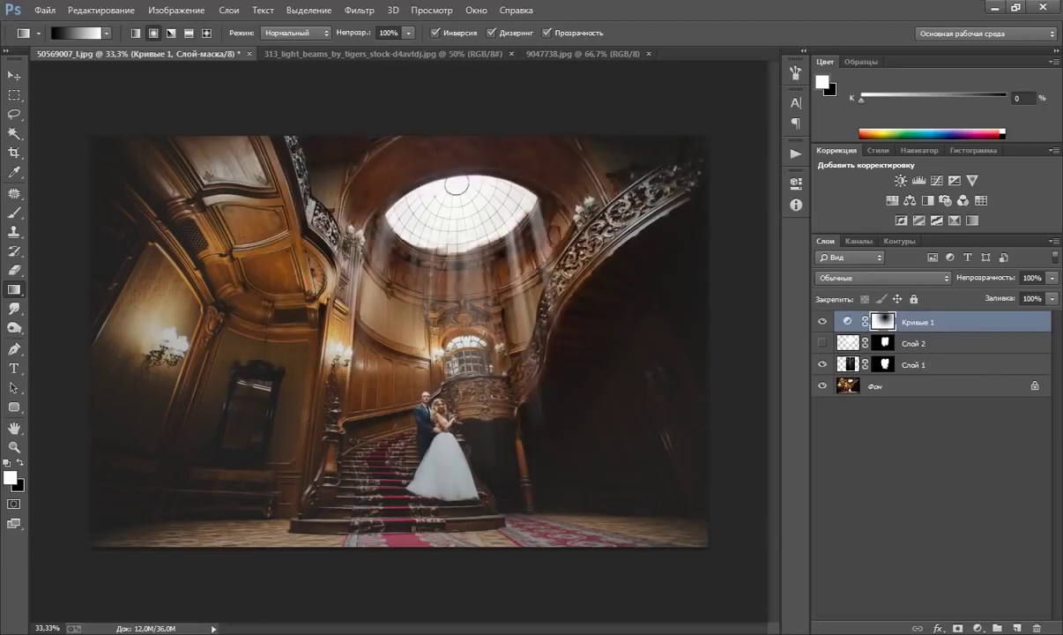
mouse_move(445, 256)
left_mouse_down()
mouse_move(267, 610)
mouse_move(274, 598)
left_mouse_up()
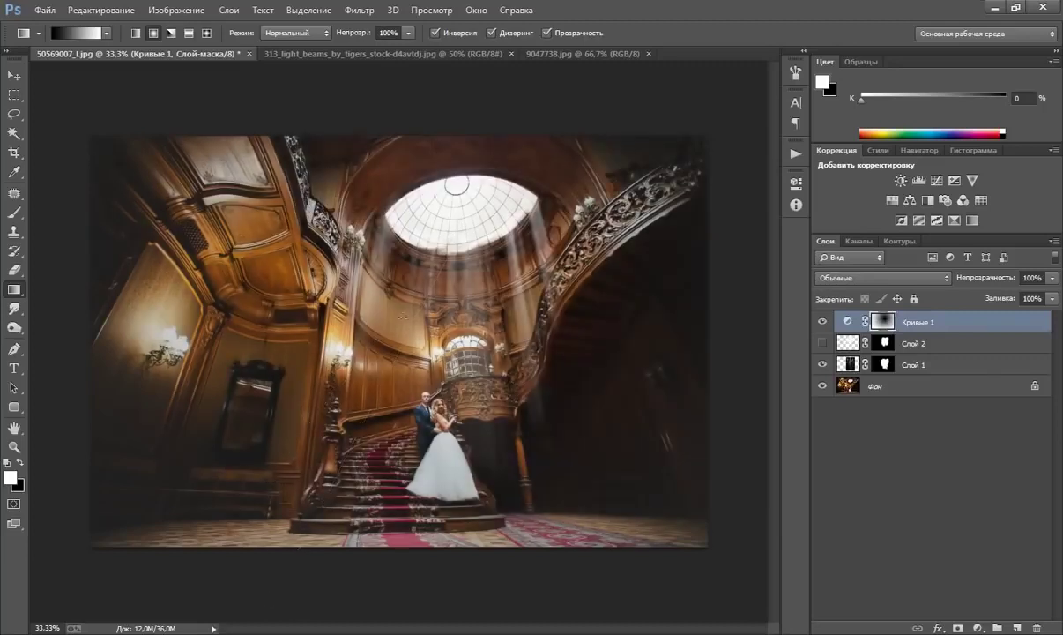
left_click_drag(407, 279, 236, 548)
left_click_drag(457, 228, 274, 562)
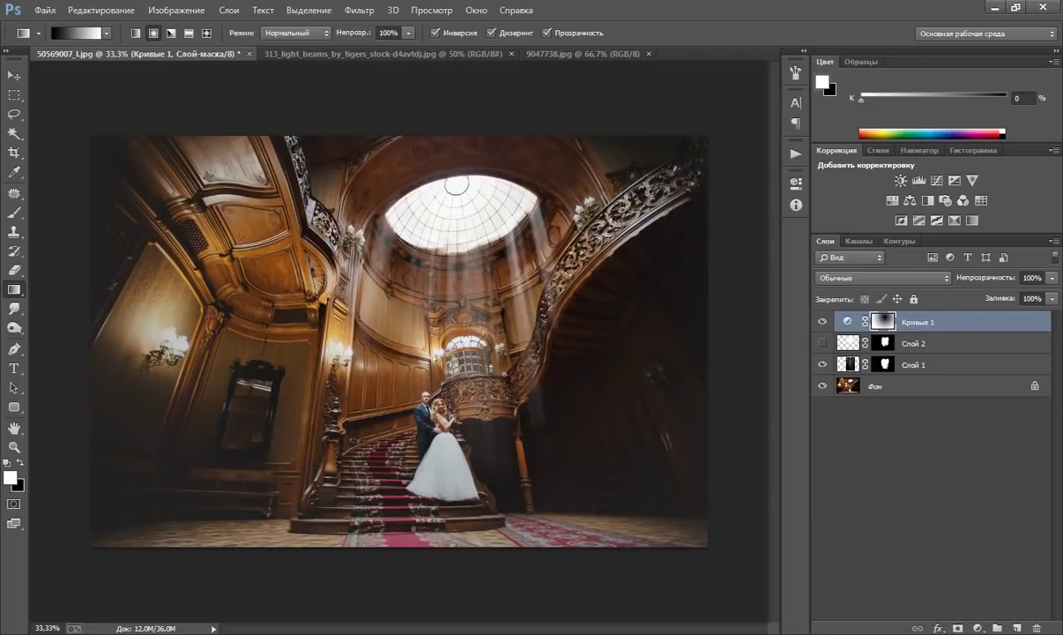
Paint black over the bride's white dress on the Curves 1 mask to keep her bright
left_click(14, 213)
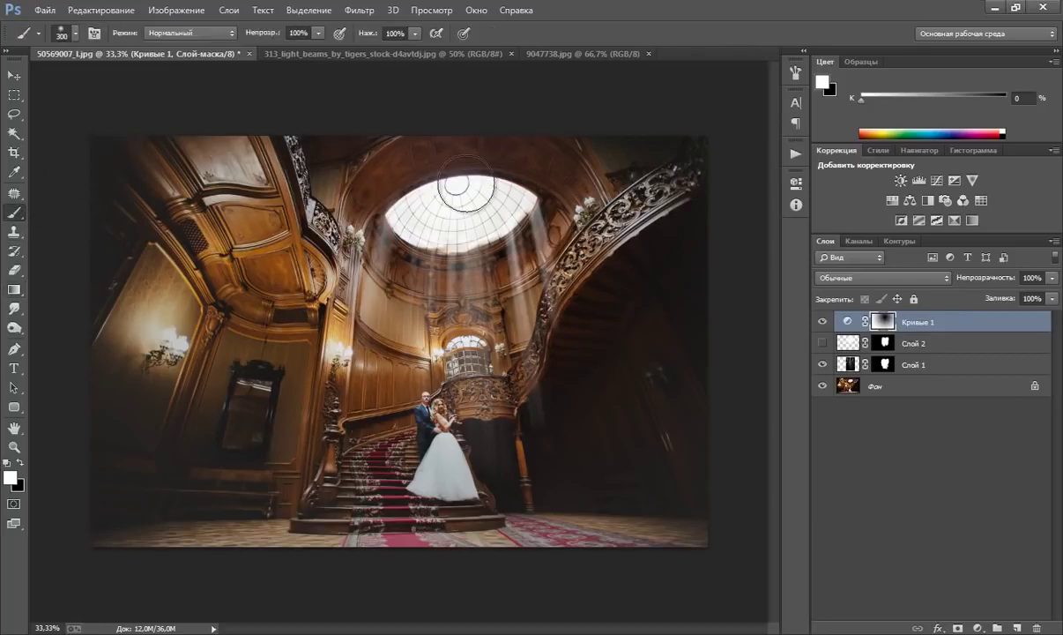
key("bracketleft")
key("bracketleft")
key("bracketleft")
key("bracketleft")
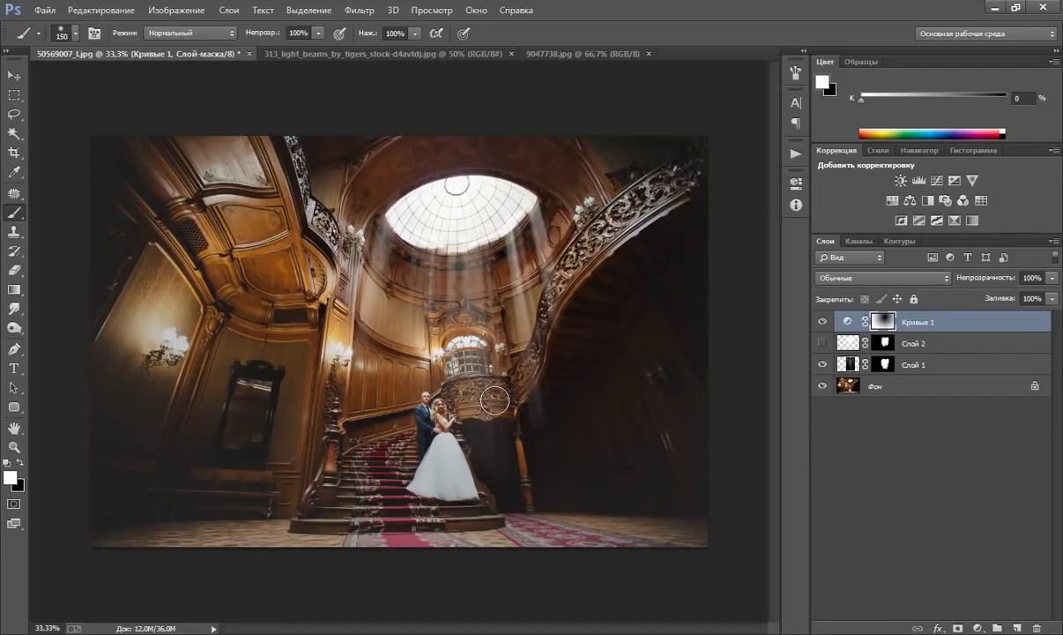
key("bracketleft")
key("bracketleft")
key("x")
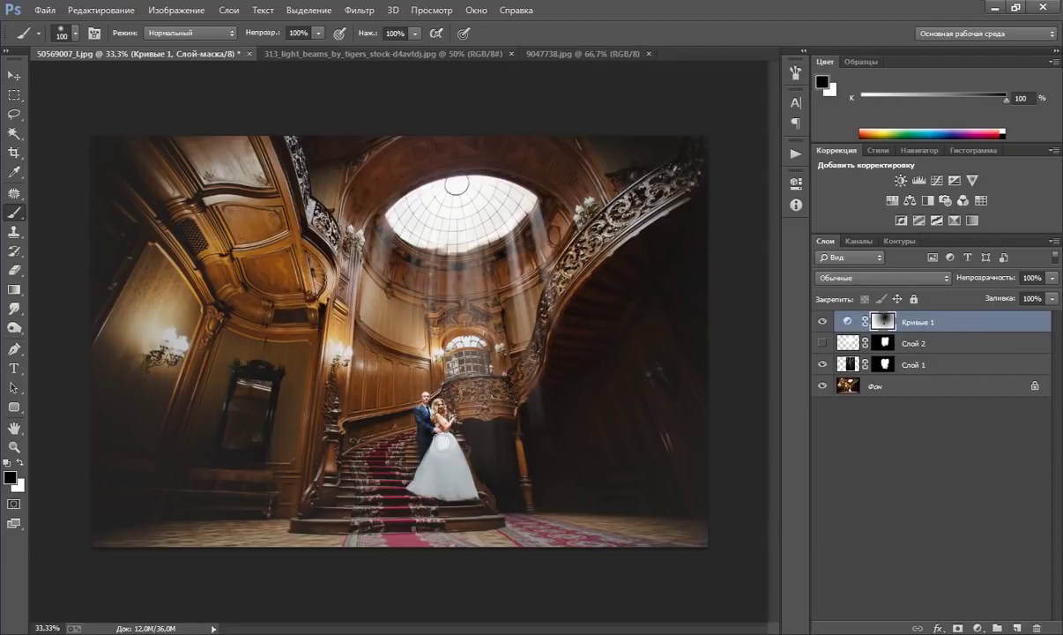
key("bracketright")
key("bracketright")
key("bracketright")
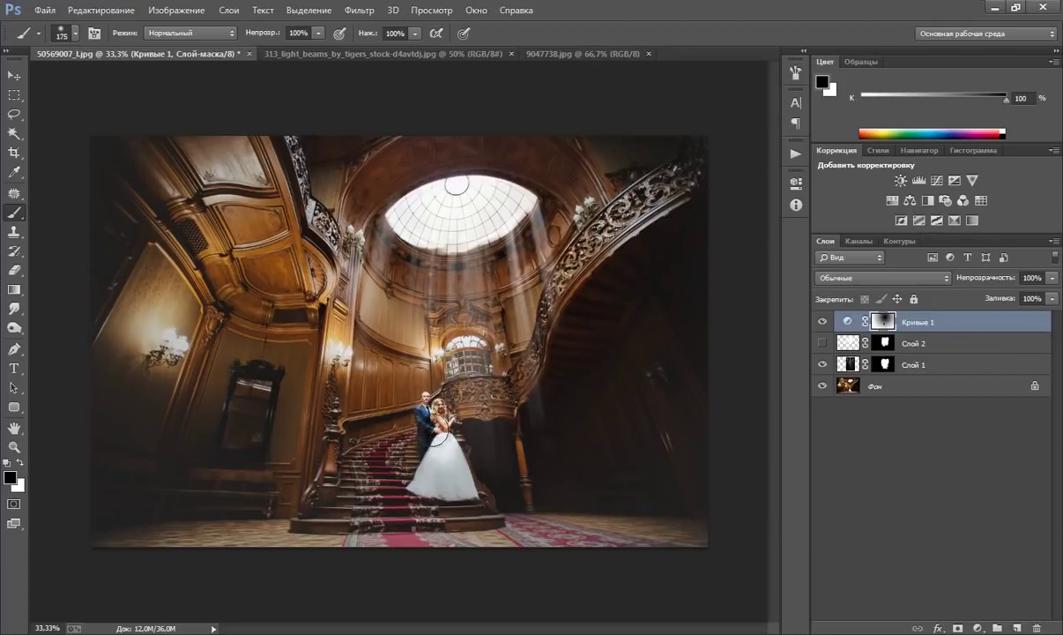
left_click_drag(439, 432, 431, 469)
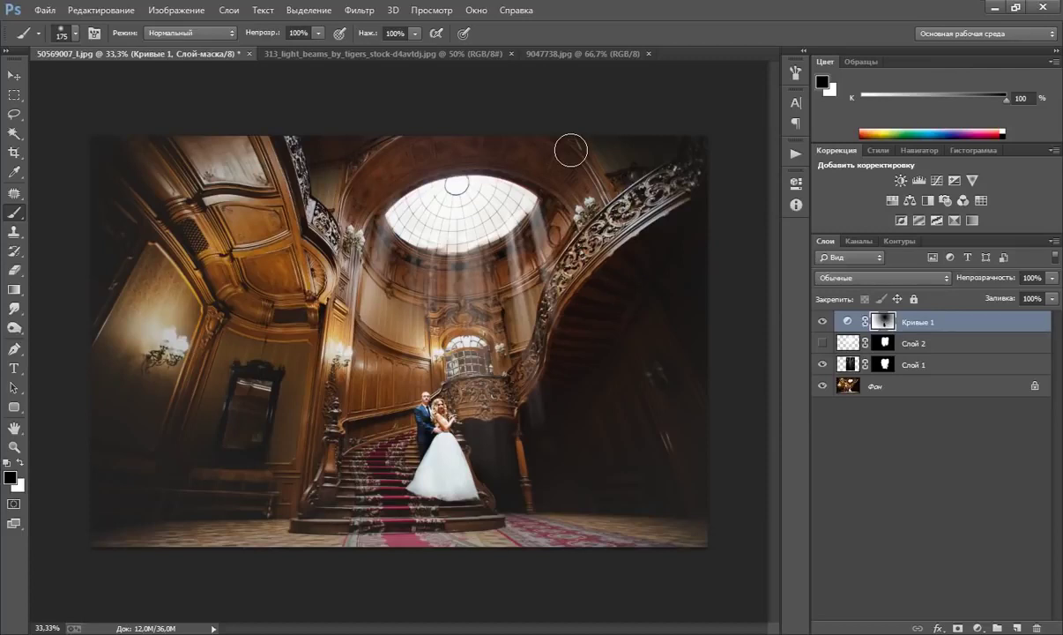
left_click(977, 627)
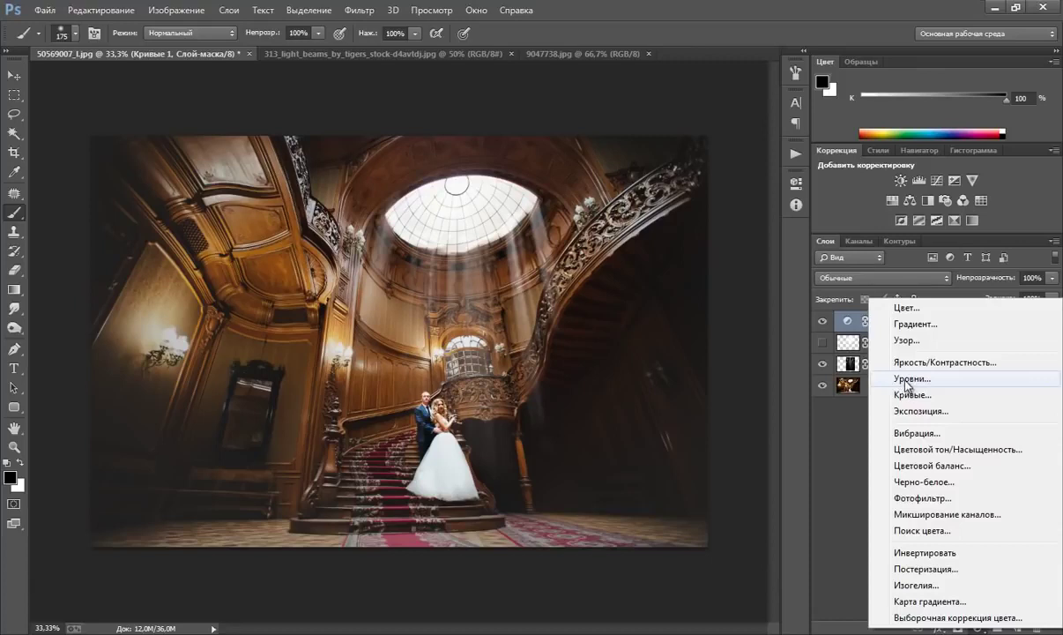
Add a Levels adjustment layer and raise the Red channel's black output level
left_click(906, 384)
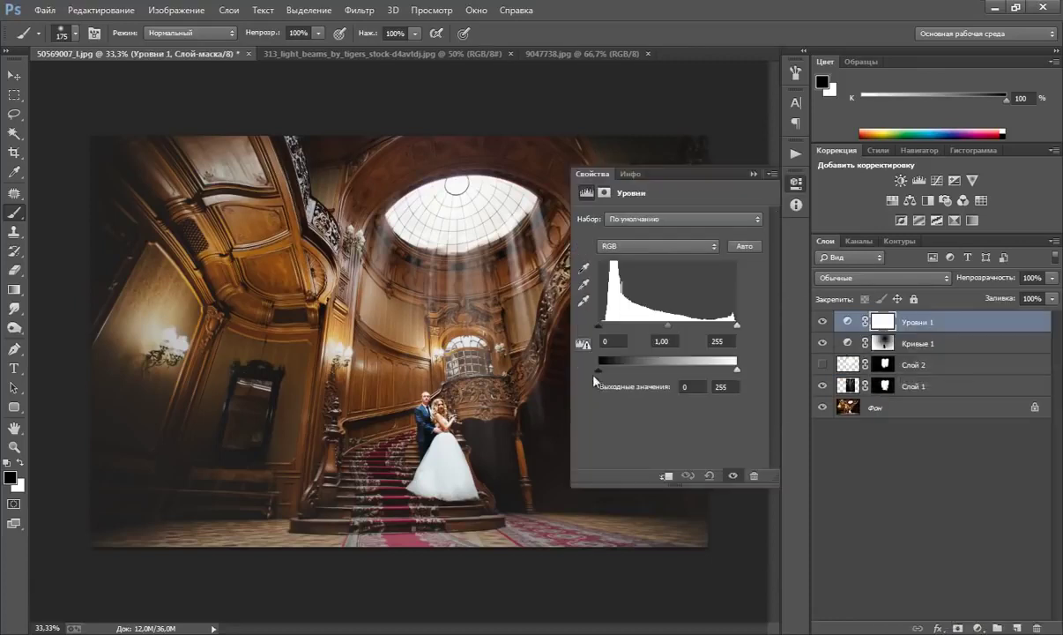
left_click(642, 246)
left_click(641, 274)
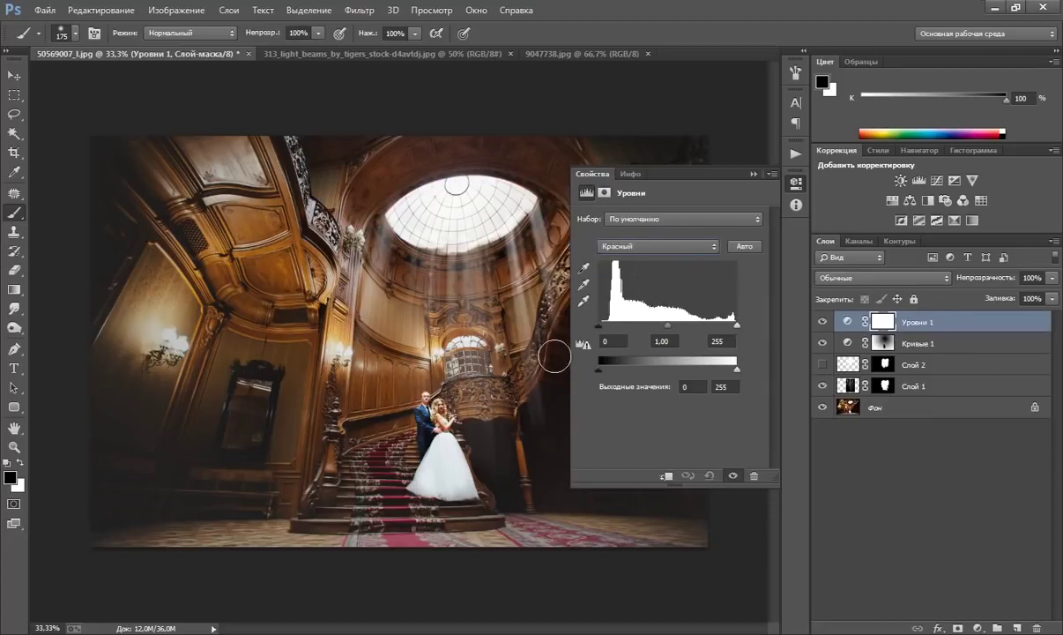
left_click_drag(600, 369, 606, 369)
Set the Blue channel output levels to 9–236 for a warmer tint
left_click(663, 246)
left_click(618, 297)
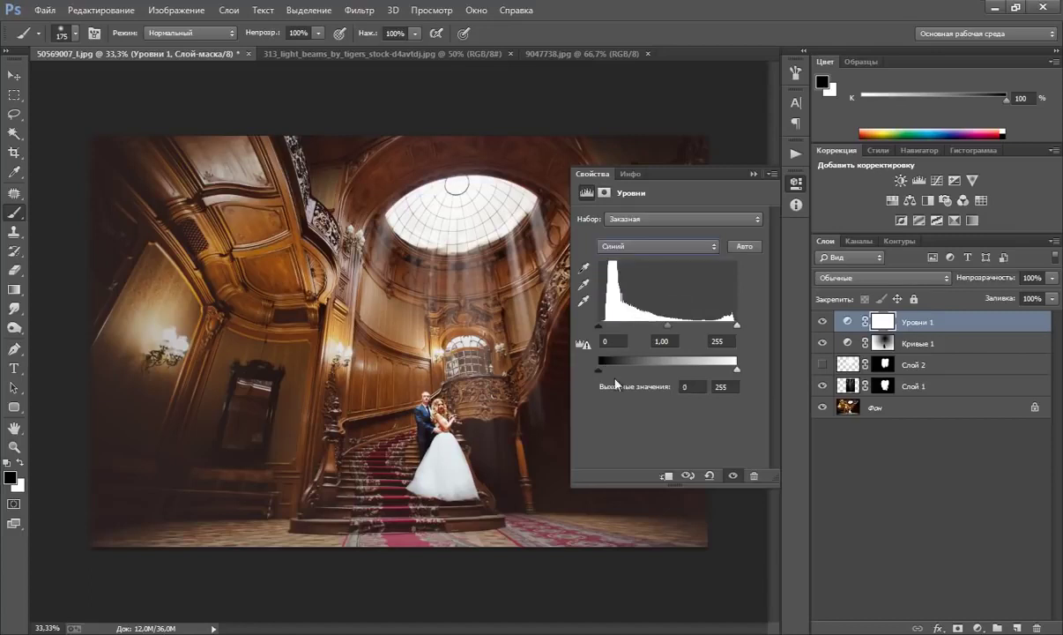
left_click_drag(599, 369, 604, 370)
left_click_drag(736, 370, 728, 369)
key("ctrl+2")
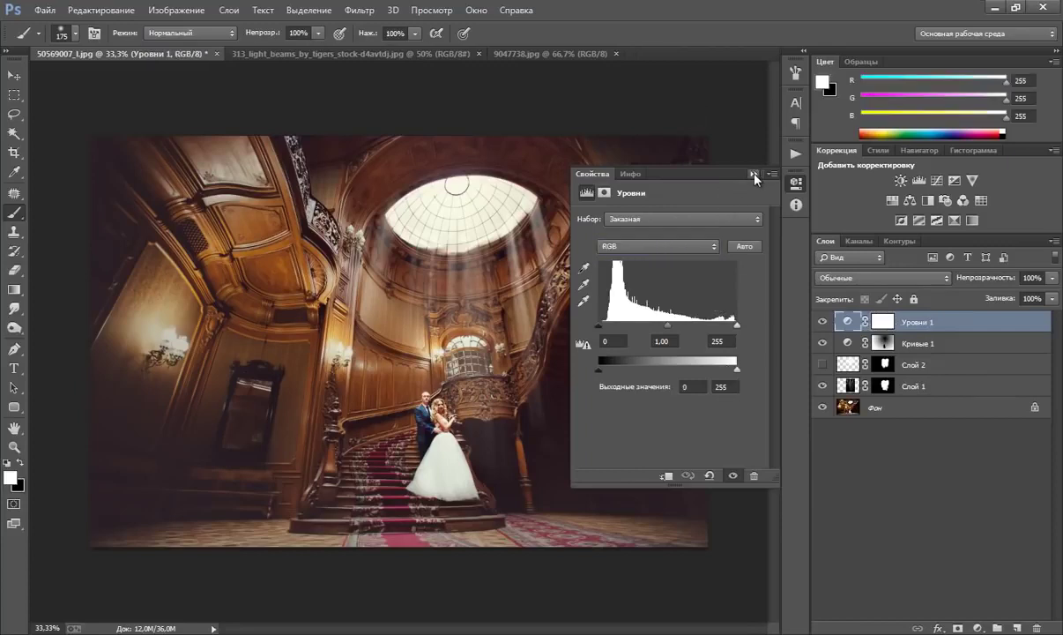
left_click(753, 175)
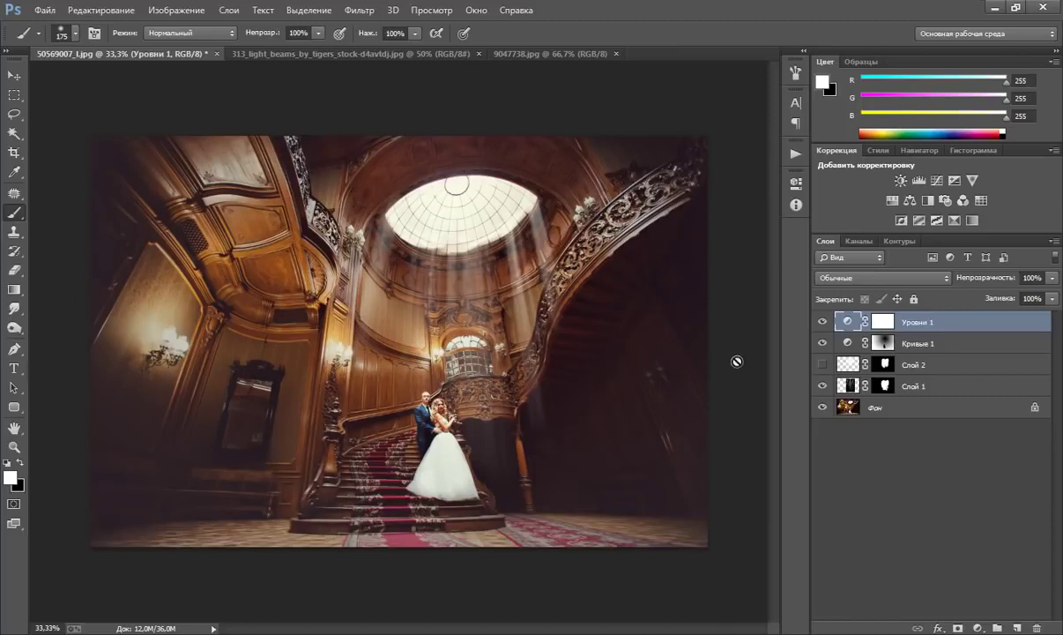
Add a Gradient Map adjustment layer with Reverse enabled for a black-to-white map
left_click(977, 627)
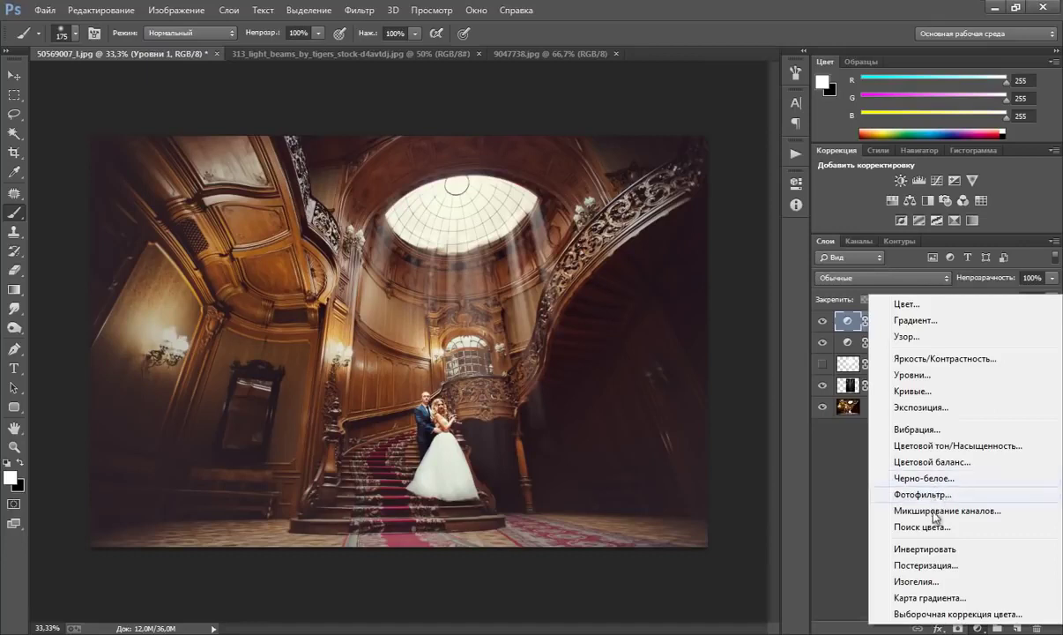
left_click(929, 600)
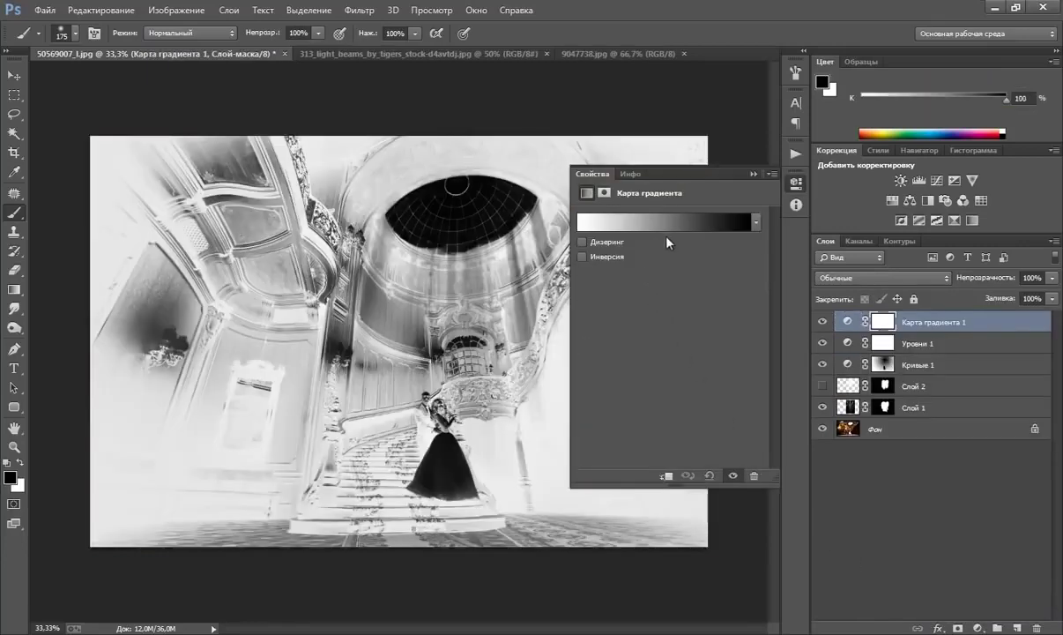
left_click(582, 256)
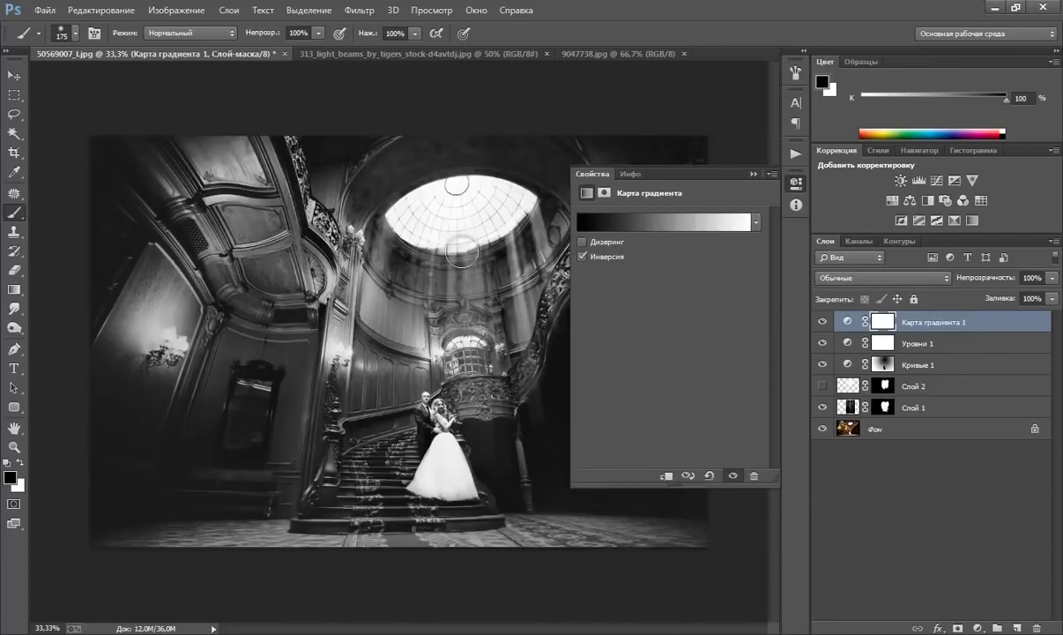
left_click(582, 256)
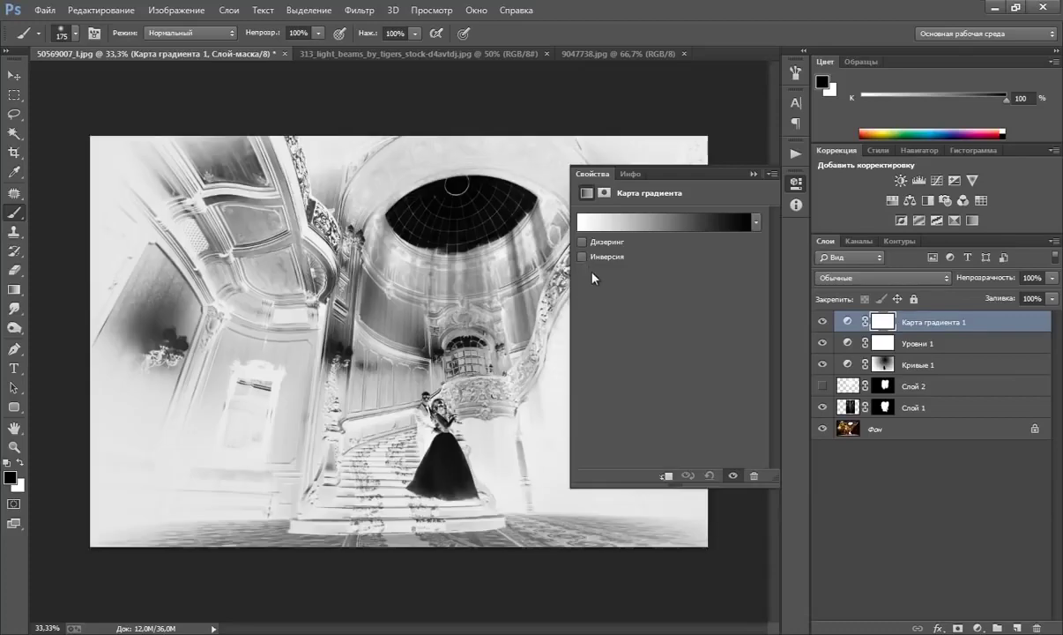
left_click(582, 256)
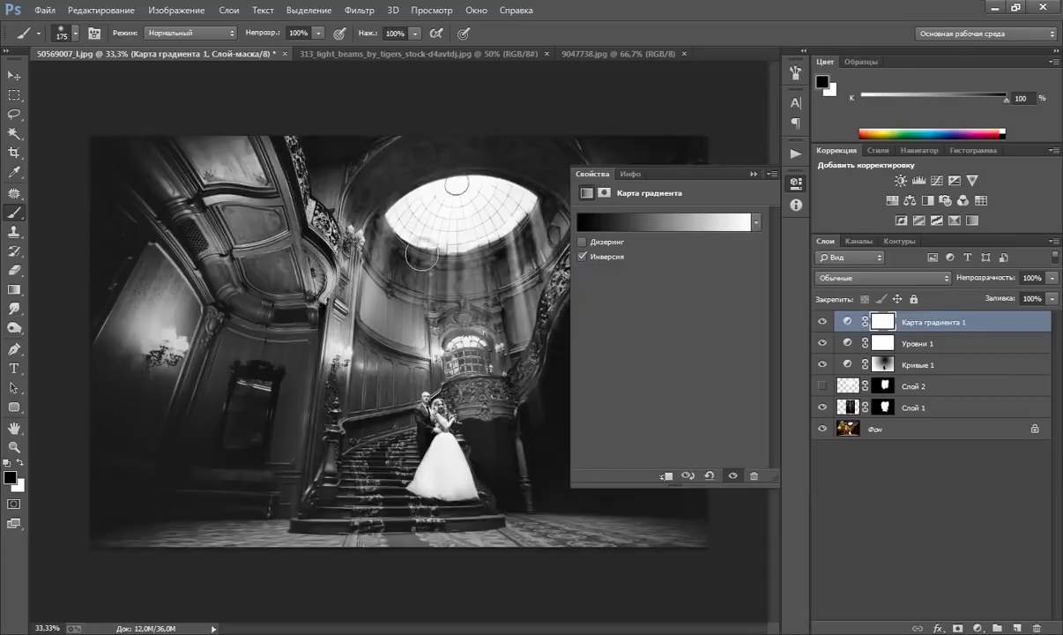
left_click(753, 175)
Blend the Gradient Map 1 layer as Soft Light at 50% opacity
left_click(855, 279)
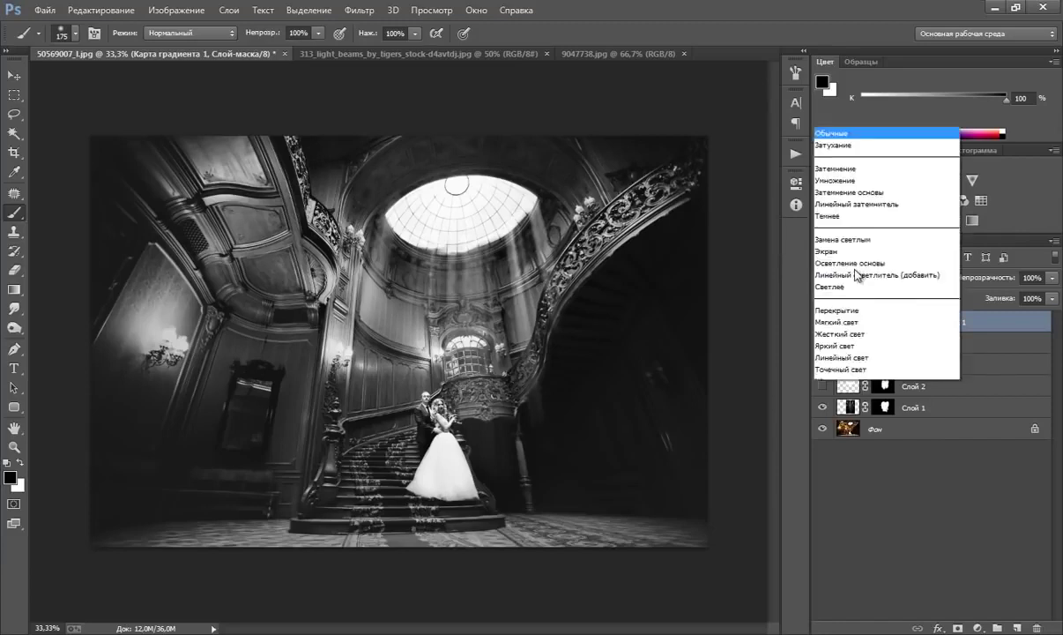
left_click(798, 191)
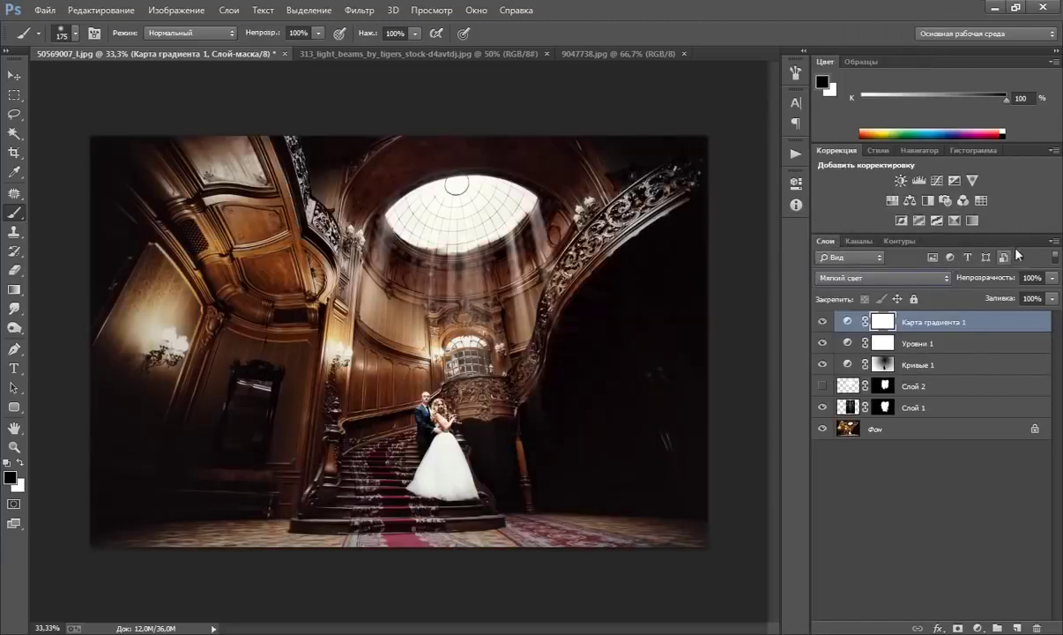
left_click_drag(1052, 281, 1033, 301)
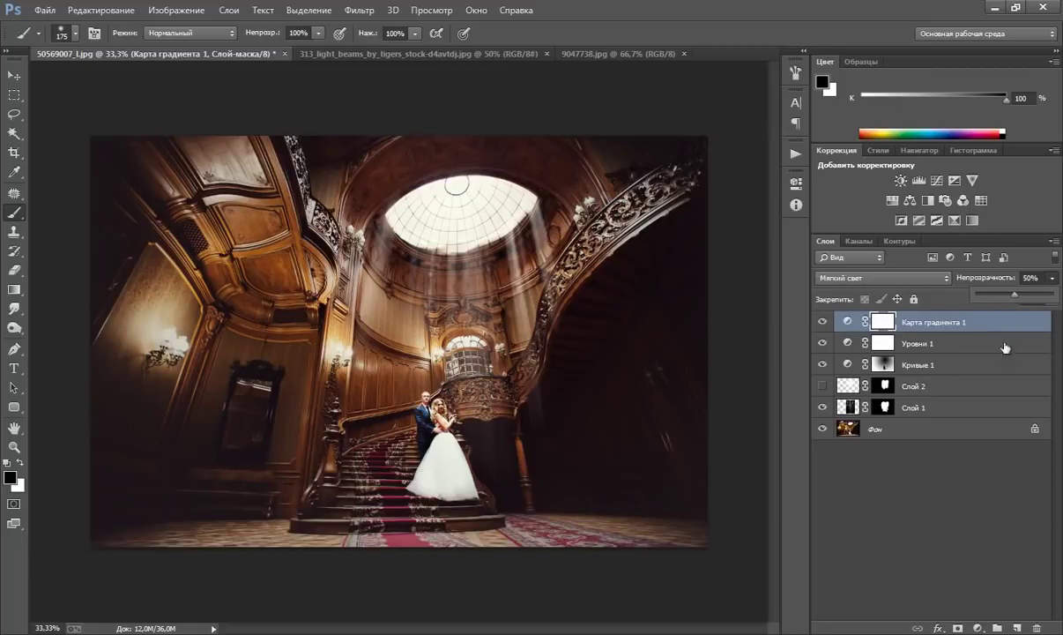
left_click(824, 323)
left_click(823, 323)
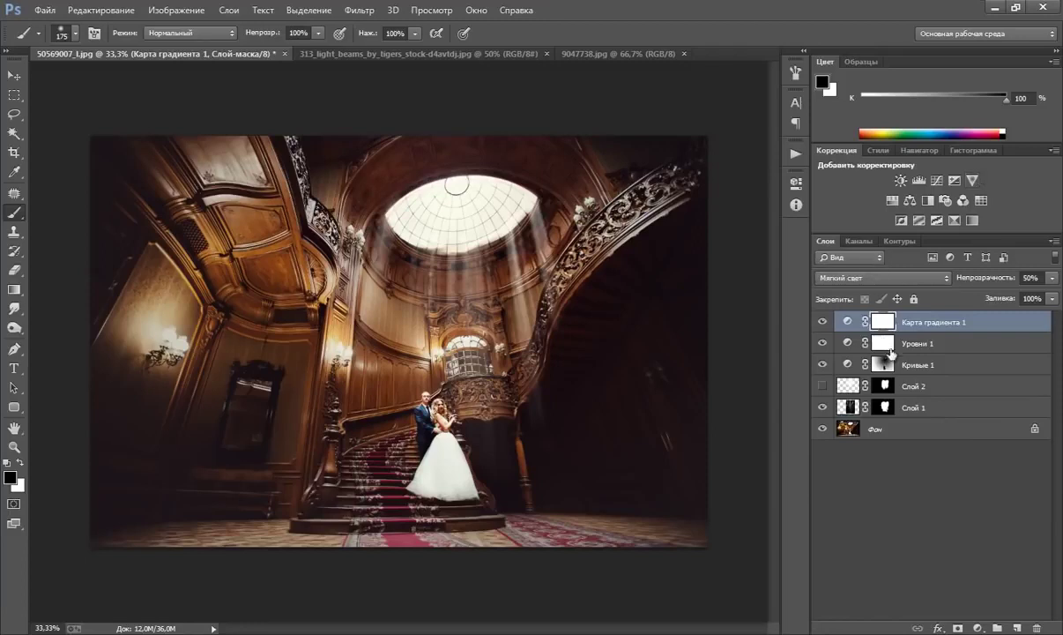
Group layers Карта градиента 1 through Слой 1 into Группа 1 and compare with the original
left_click(915, 408, "shift")
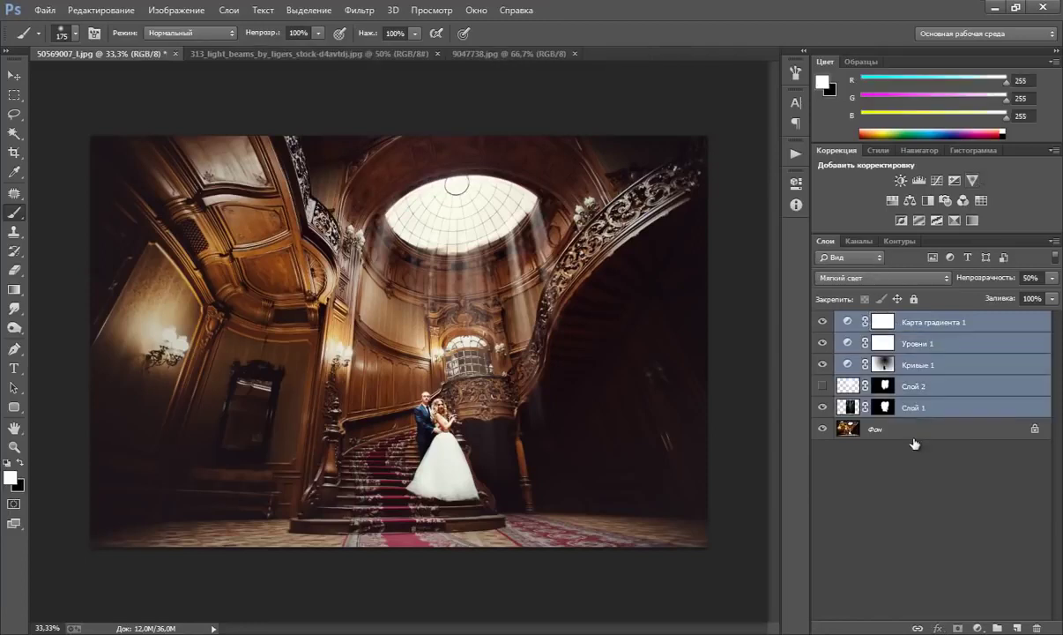
key("ctrl+g")
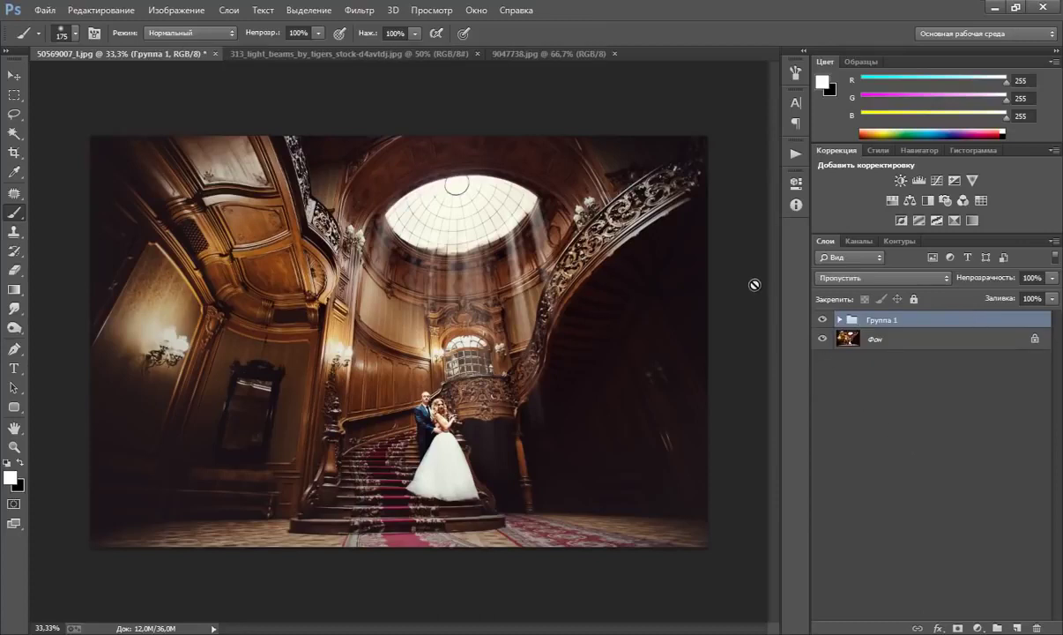
left_click(823, 319)
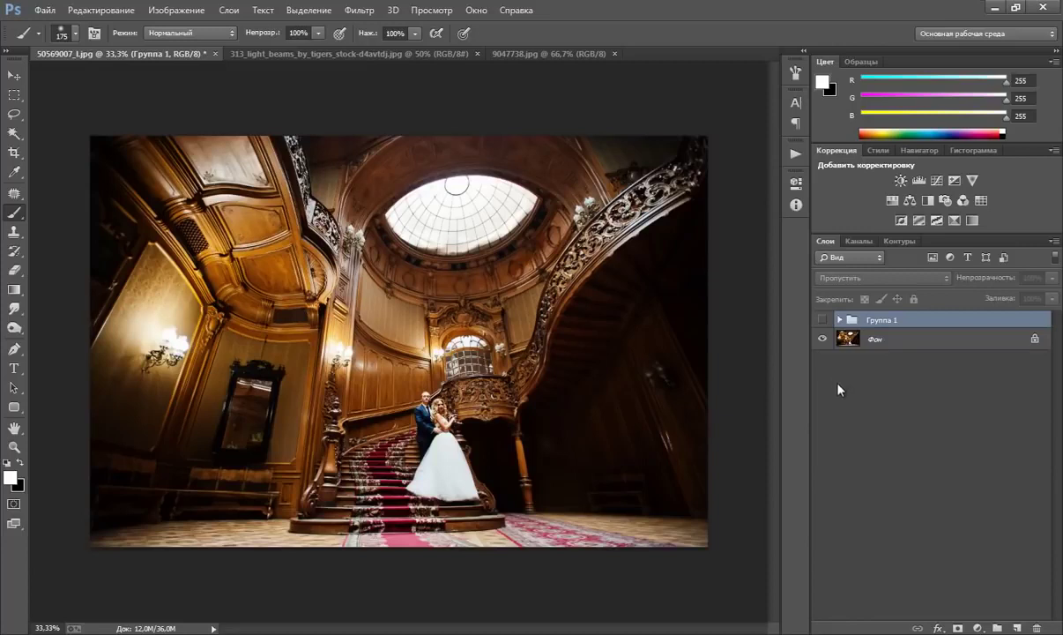
left_click(822, 319)
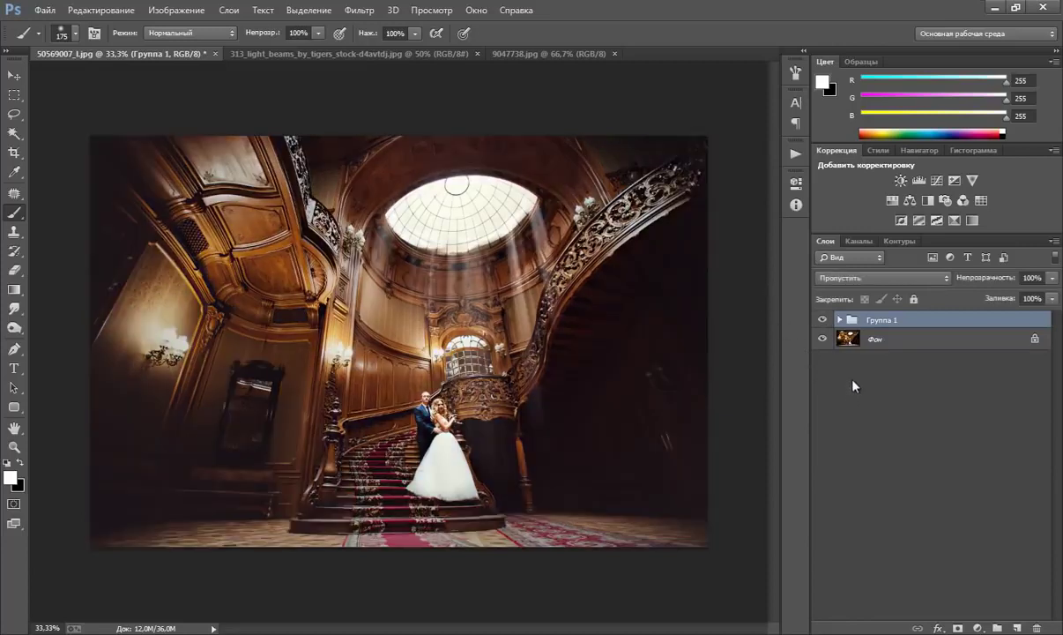